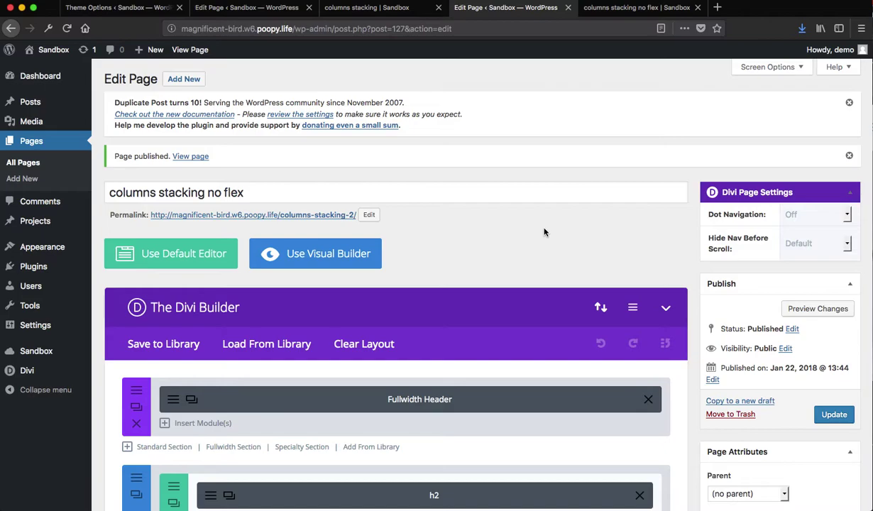
Review the section, row and module structure of the "columns stacking no flex" page in the Divi Builder
{"action": "scroll", "coordinate": [540, 225], "scroll_direction": "down", "scroll_amount": 10}
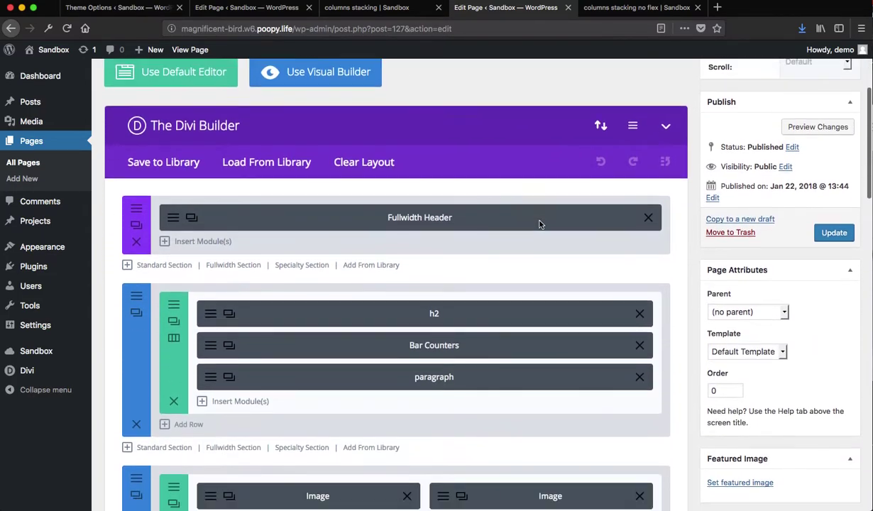
{"action": "scroll", "coordinate": [540, 225], "scroll_direction": "down", "scroll_amount": 10}
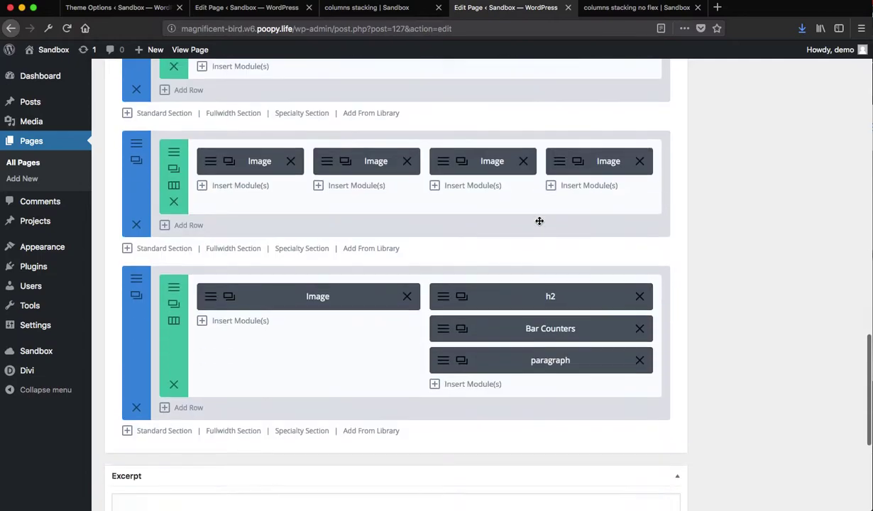
{"action": "scroll", "coordinate": [541, 221], "scroll_direction": "up", "scroll_amount": 8}
{"action": "scroll", "coordinate": [539, 220], "scroll_direction": "up", "scroll_amount": 15}
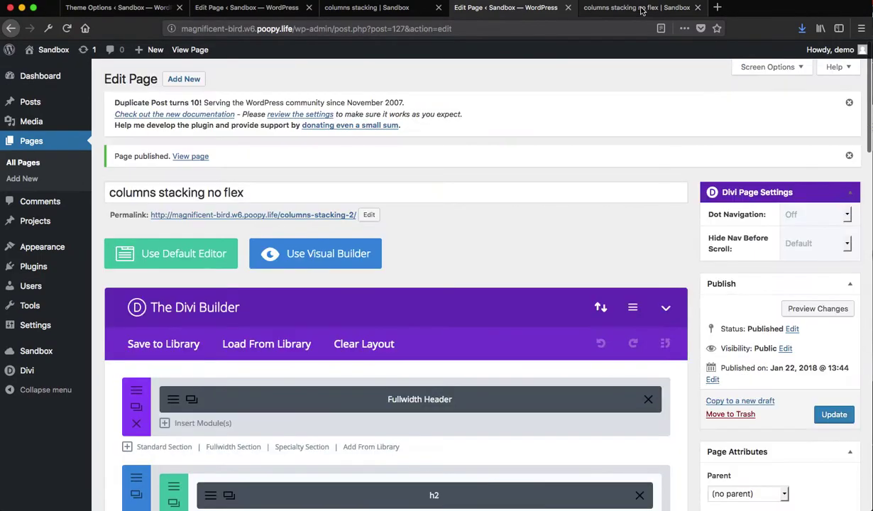
View the published "columns stacking no flex" page and examine its desktop column layout from the header to the footer
{"action": "left_click", "coordinate": [643, 9]}
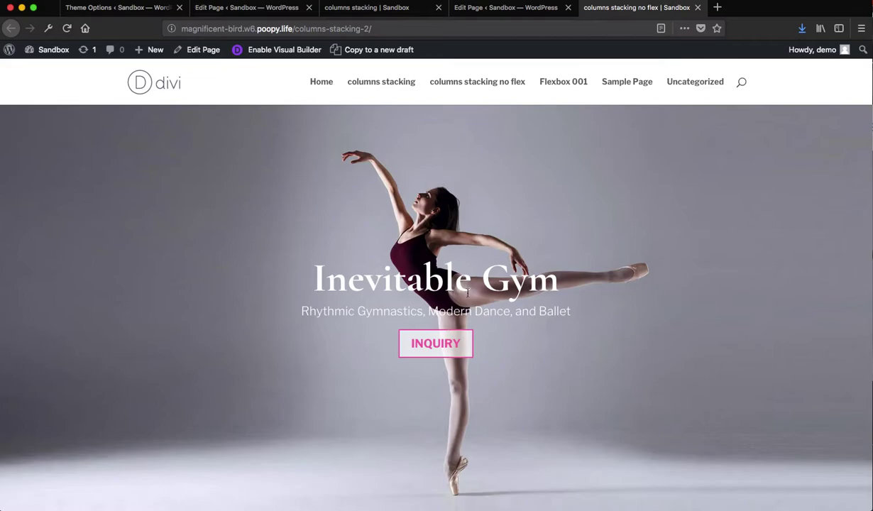
{"action": "scroll", "coordinate": [630, 229], "scroll_direction": "down", "scroll_amount": 5}
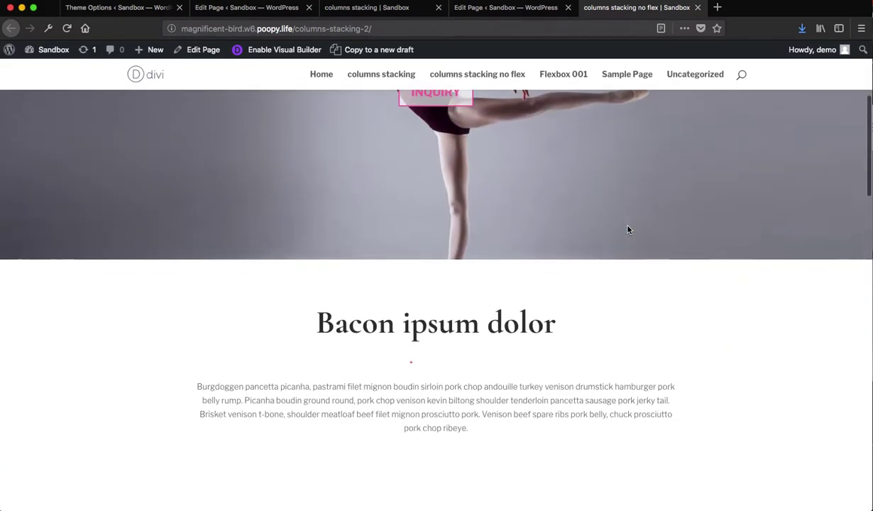
{"action": "scroll", "coordinate": [628, 229], "scroll_direction": "down", "scroll_amount": 3}
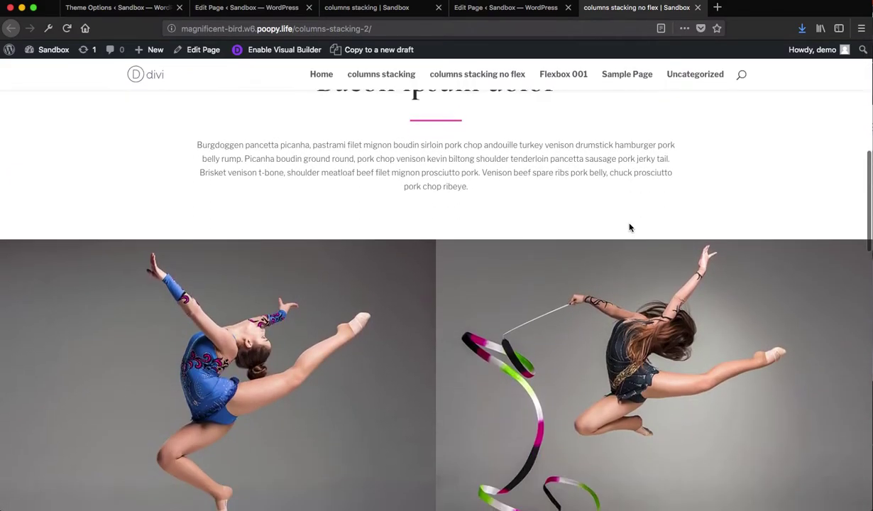
{"action": "scroll", "coordinate": [629, 227], "scroll_direction": "down", "scroll_amount": 3}
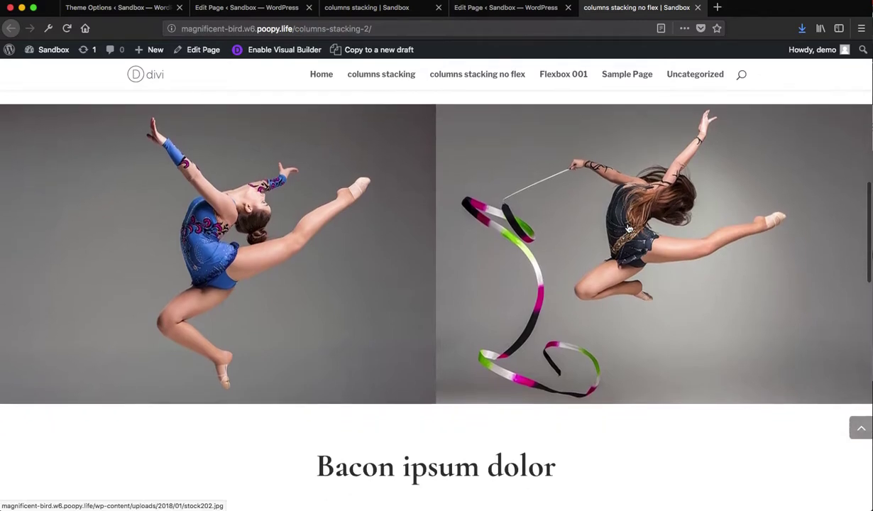
{"action": "scroll", "coordinate": [629, 228], "scroll_direction": "down", "scroll_amount": 4}
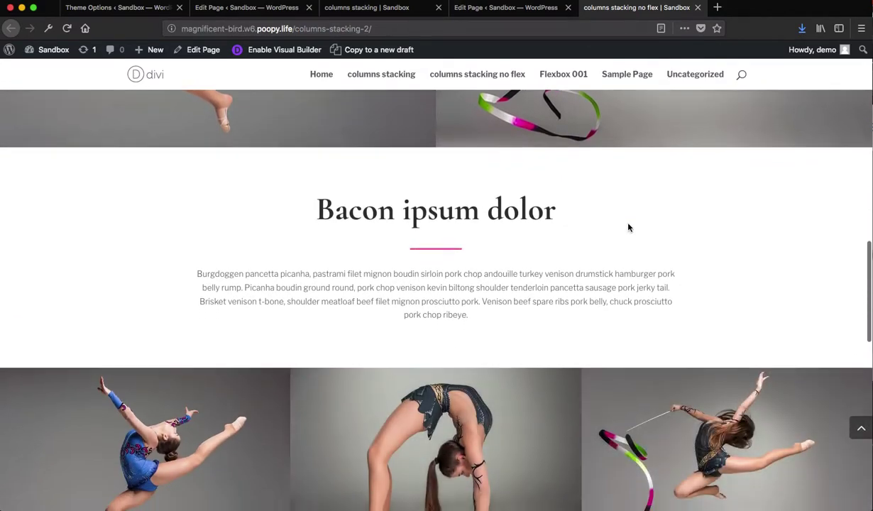
{"action": "scroll", "coordinate": [628, 223], "scroll_direction": "down", "scroll_amount": 3}
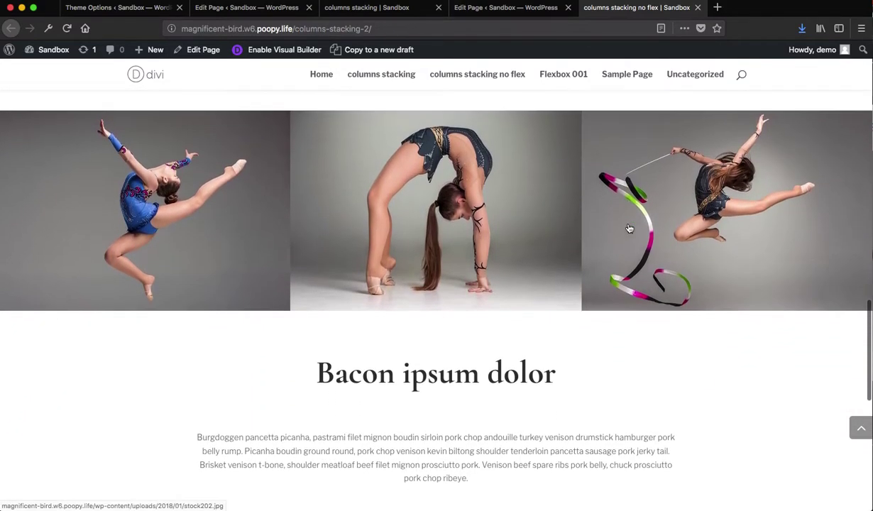
{"action": "scroll", "coordinate": [629, 228], "scroll_direction": "down", "scroll_amount": 5}
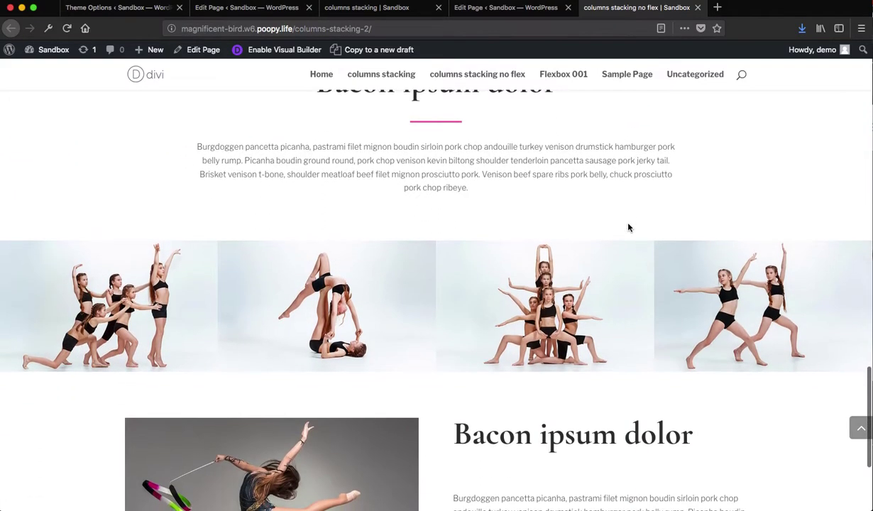
{"action": "scroll", "coordinate": [629, 228], "scroll_direction": "down", "scroll_amount": 1}
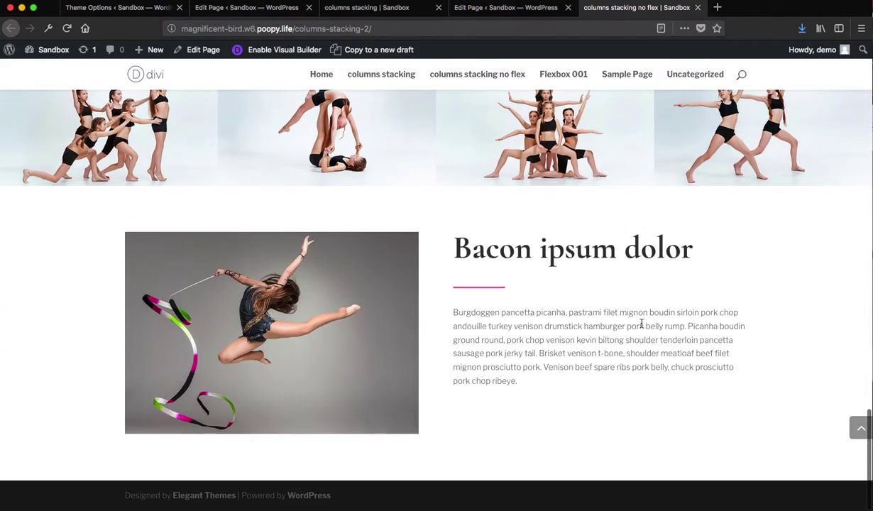
{"action": "scroll", "coordinate": [648, 321], "scroll_direction": "up", "scroll_amount": 20}
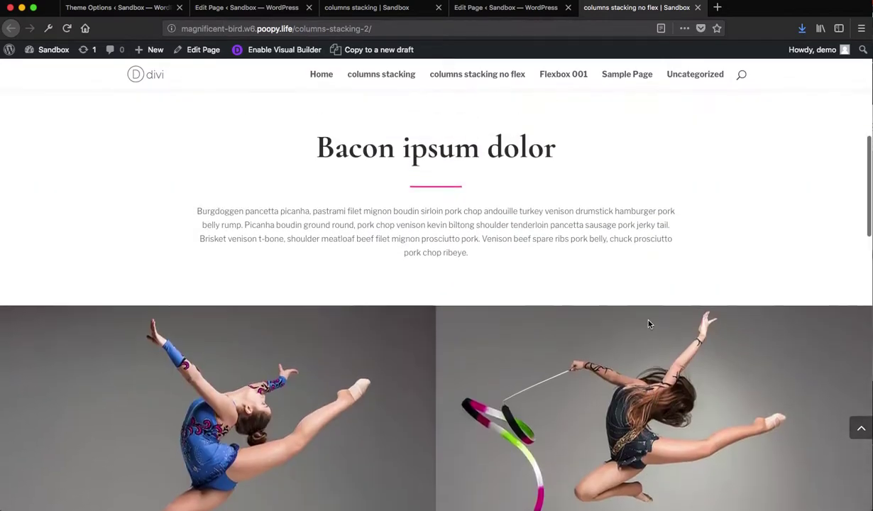
{"action": "scroll", "coordinate": [648, 320], "scroll_direction": "up", "scroll_amount": 3}
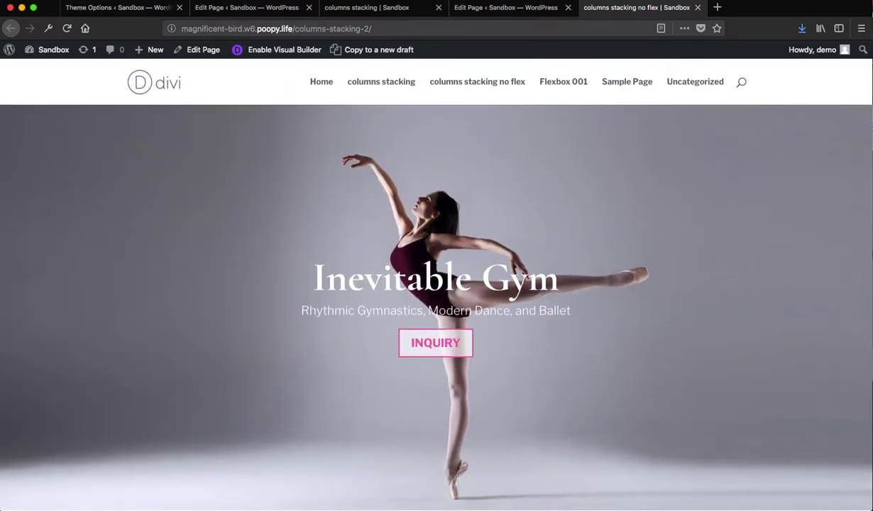
Switch to the 320 × 480 responsive preview window and examine how the two- and three-column image rows stack on mobile
{"action": "key", "text": "super+grave"}
{"action": "key", "text": "ctrl+alt+c"}
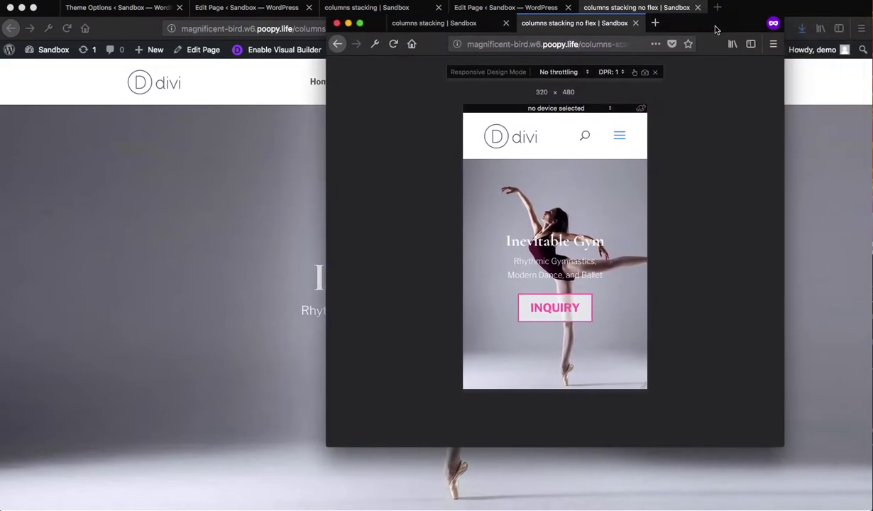
{"action": "scroll", "coordinate": [600, 230], "scroll_direction": "down", "scroll_amount": 5}
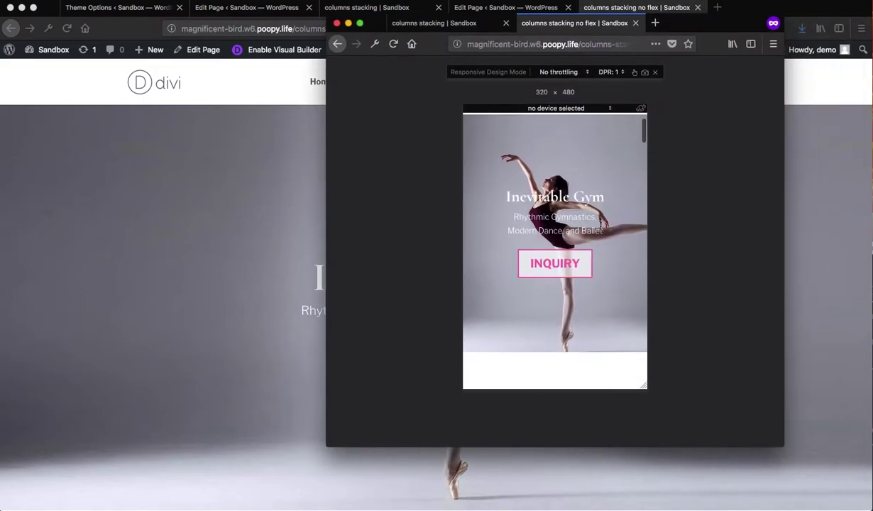
{"action": "scroll", "coordinate": [600, 230], "scroll_direction": "down", "scroll_amount": 5}
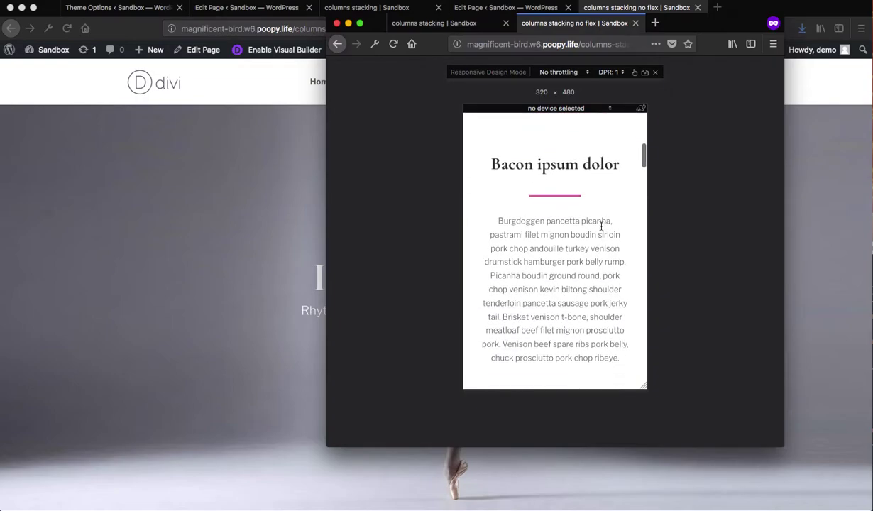
{"action": "scroll", "coordinate": [600, 226], "scroll_direction": "down", "scroll_amount": 5}
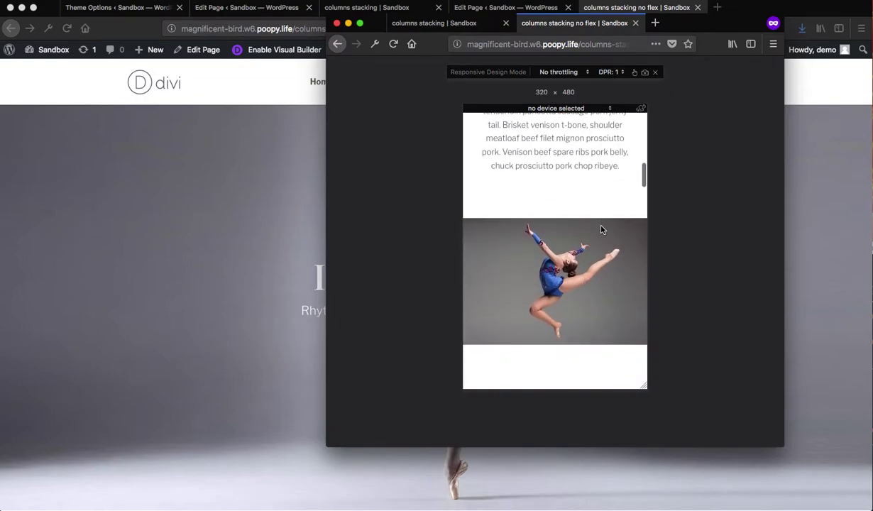
{"action": "scroll", "coordinate": [600, 230], "scroll_direction": "down", "scroll_amount": 2}
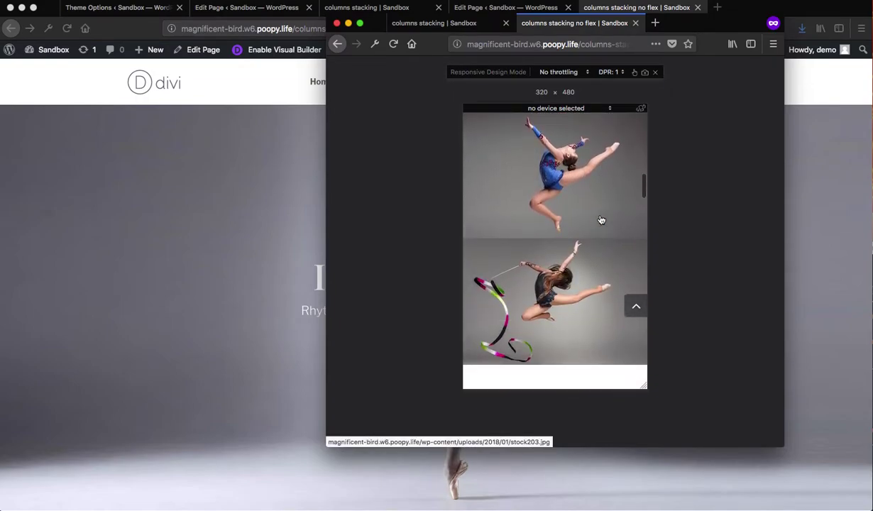
{"action": "scroll", "coordinate": [563, 253], "scroll_direction": "down", "scroll_amount": 5}
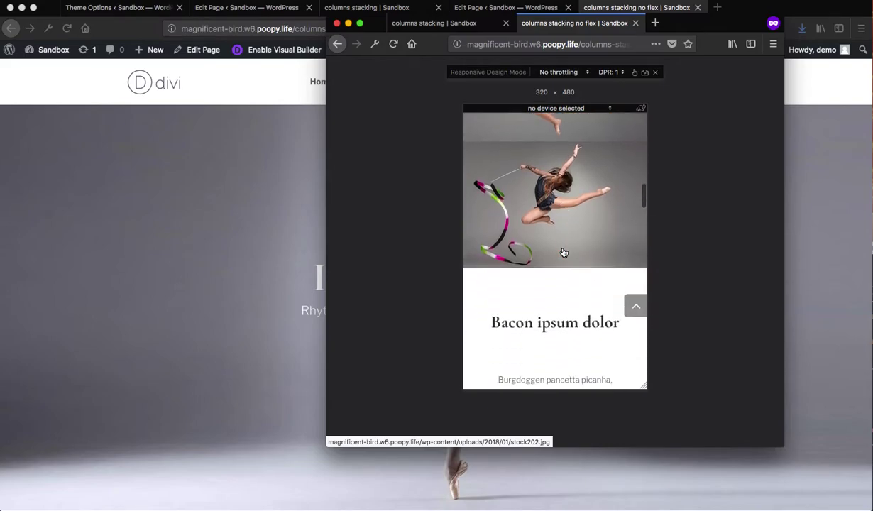
{"action": "scroll", "coordinate": [563, 253], "scroll_direction": "down", "scroll_amount": 5}
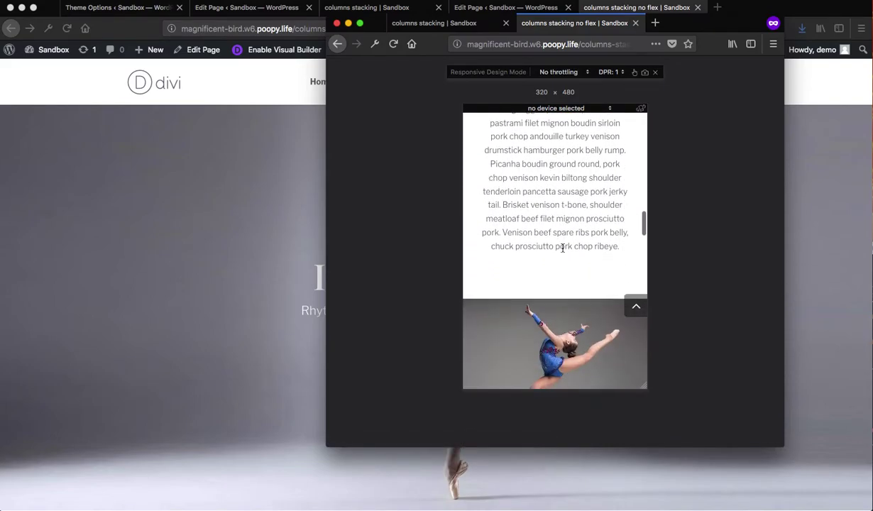
{"action": "scroll", "coordinate": [563, 253], "scroll_direction": "down", "scroll_amount": 5}
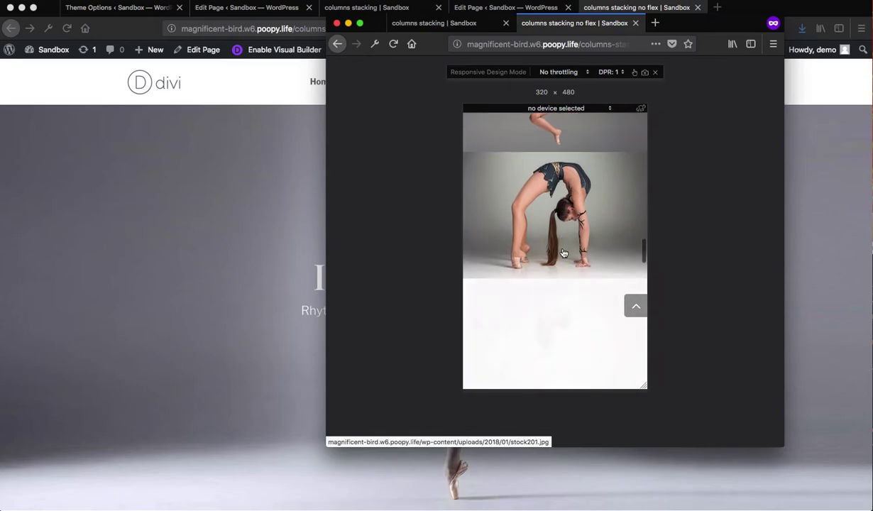
{"action": "scroll", "coordinate": [562, 252], "scroll_direction": "up", "scroll_amount": 2}
{"action": "scroll", "coordinate": [563, 252], "scroll_direction": "up", "scroll_amount": 1}
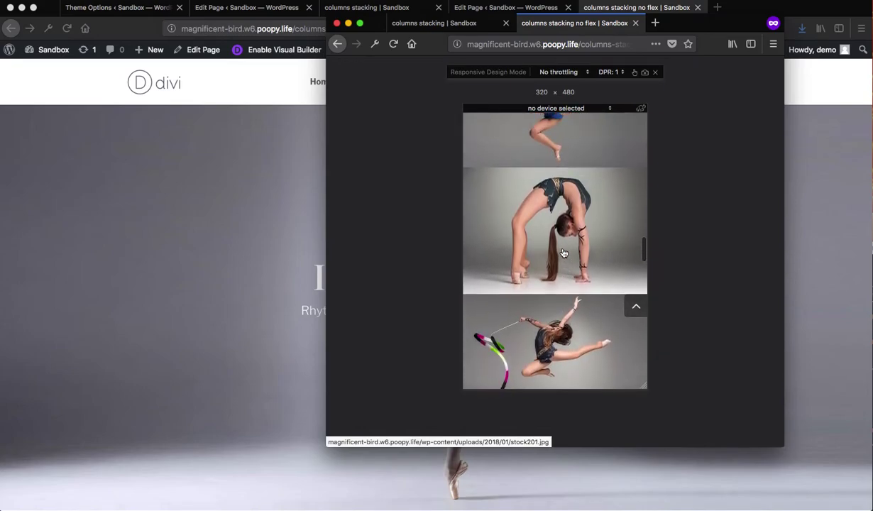
Examine how the four-column image row and the final image-and-text row stack in the mobile preview
{"action": "scroll", "coordinate": [562, 253], "scroll_direction": "down", "scroll_amount": 7}
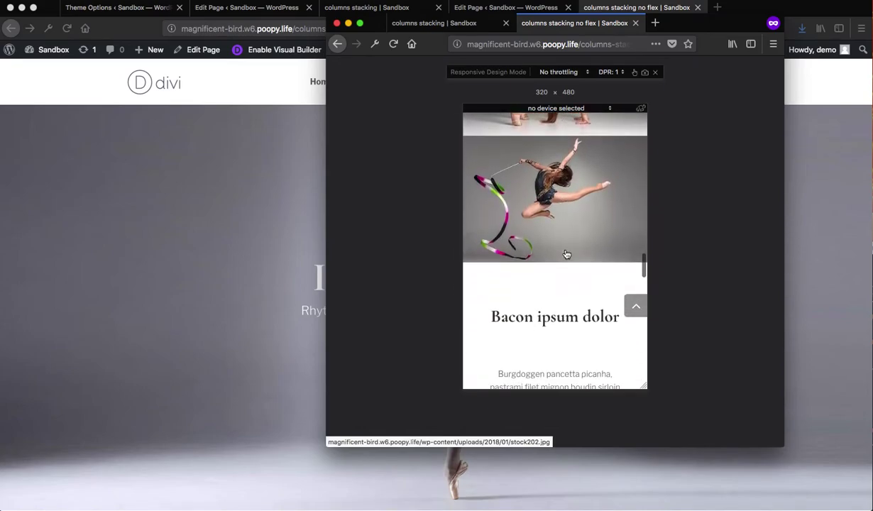
{"action": "scroll", "coordinate": [566, 253], "scroll_direction": "down", "scroll_amount": 10}
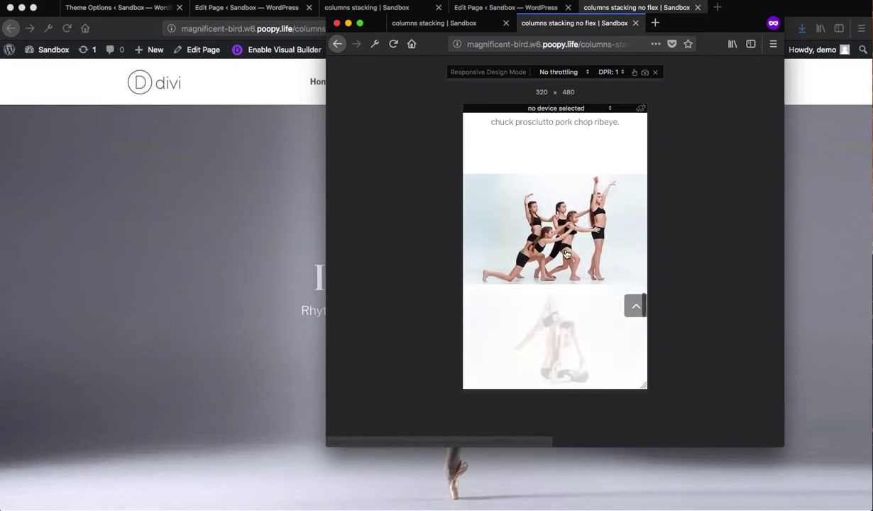
{"action": "scroll", "coordinate": [567, 253], "scroll_direction": "down", "scroll_amount": 10}
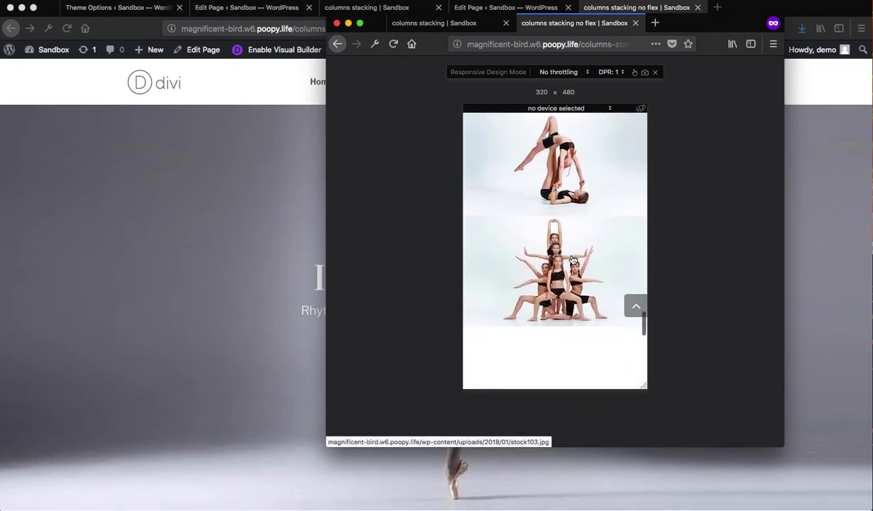
{"action": "scroll", "coordinate": [572, 261], "scroll_direction": "down", "scroll_amount": 5}
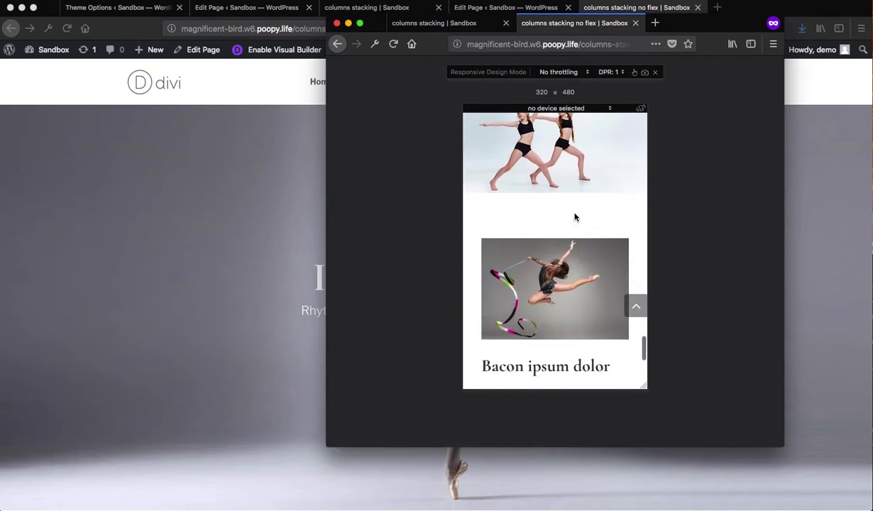
{"action": "scroll", "coordinate": [573, 217], "scroll_direction": "up", "scroll_amount": 3}
{"action": "scroll", "coordinate": [569, 226], "scroll_direction": "down", "scroll_amount": 6}
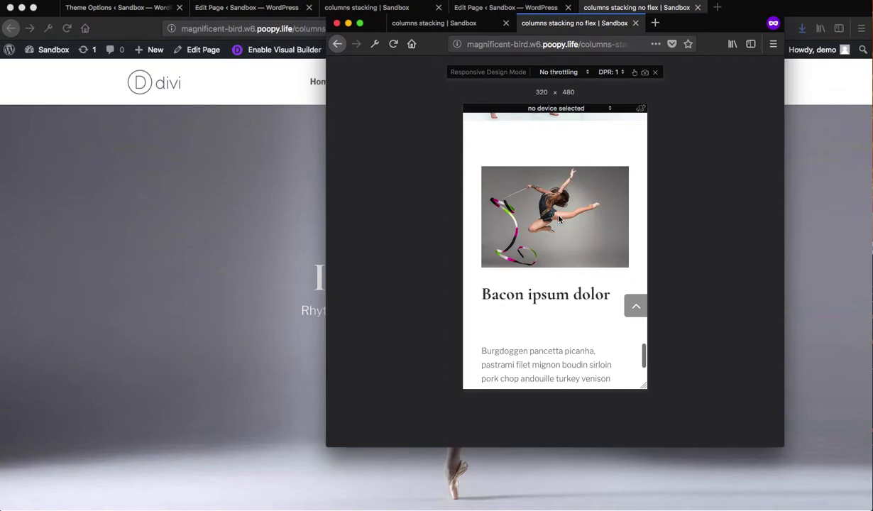
Move the mobile preview aside and examine the four-image row and image-and-text row on the desktop page
{"action": "left_click_drag", "start_coordinate": [692, 29], "coordinate": [872, 68]}
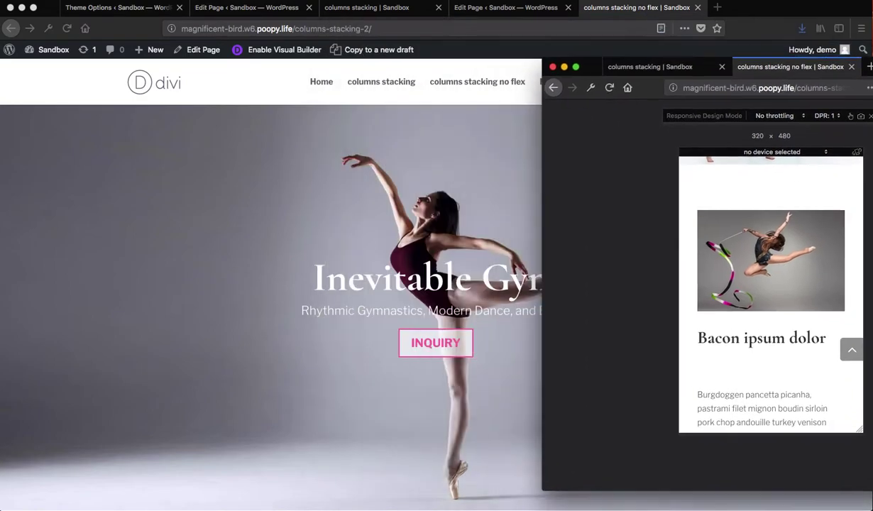
{"action": "left_click", "coordinate": [373, 177]}
{"action": "scroll", "coordinate": [545, 199], "scroll_direction": "down", "scroll_amount": 15}
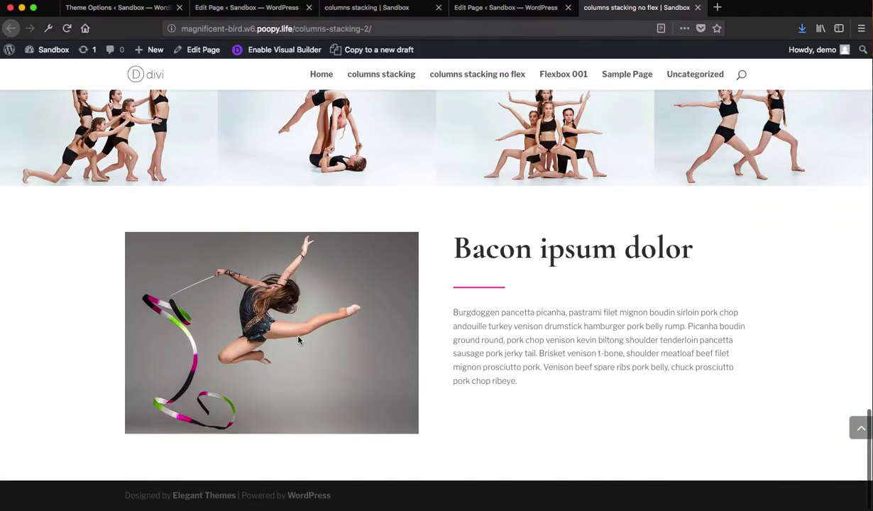
{"action": "scroll", "coordinate": [284, 325], "scroll_direction": "up", "scroll_amount": 1}
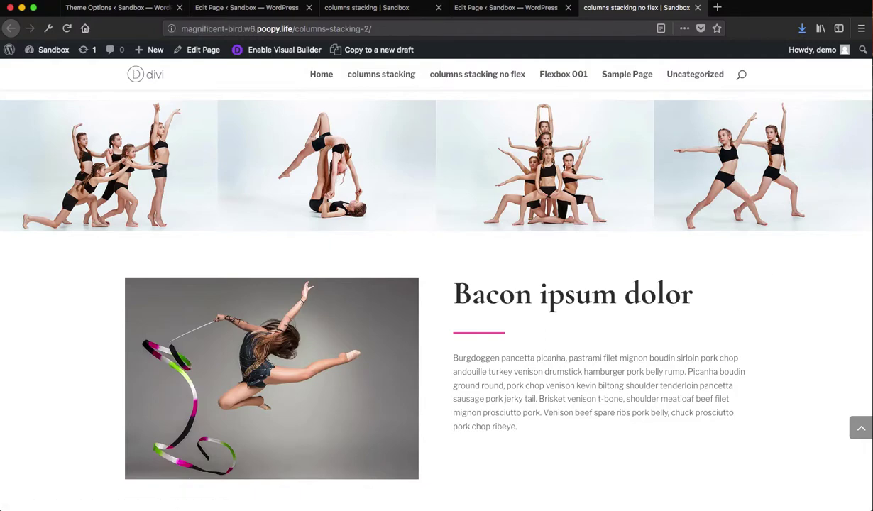
Bring the mobile preview back over the desktop page, compare the stacking of the four group images, and move the preview aside
{"action": "left_click_drag", "start_coordinate": [872, 61], "coordinate": [606, 64]}
{"action": "scroll", "coordinate": [454, 312], "scroll_direction": "up", "scroll_amount": 3}
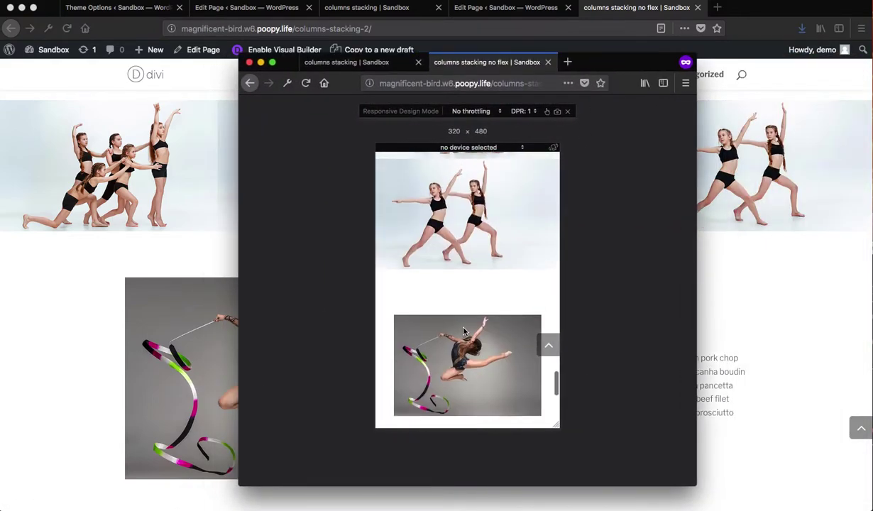
{"action": "scroll", "coordinate": [463, 330], "scroll_direction": "up", "scroll_amount": 2}
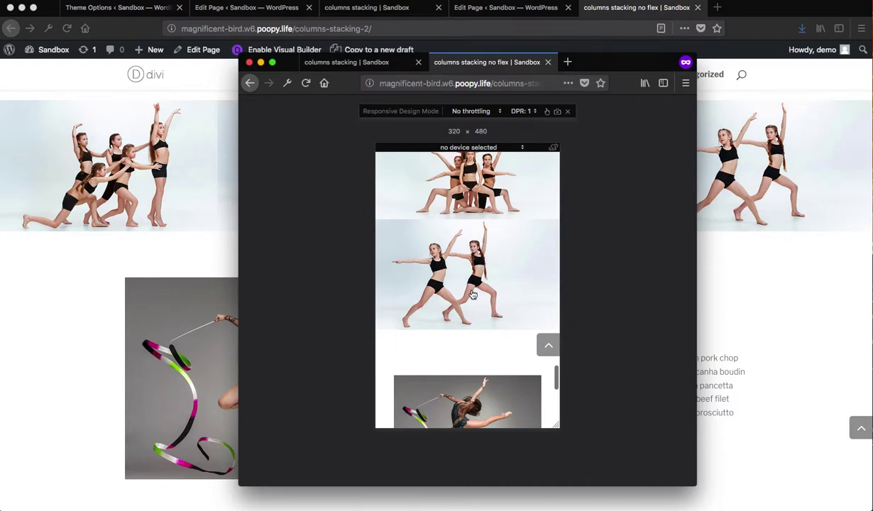
{"action": "scroll", "coordinate": [472, 298], "scroll_direction": "up", "scroll_amount": 5}
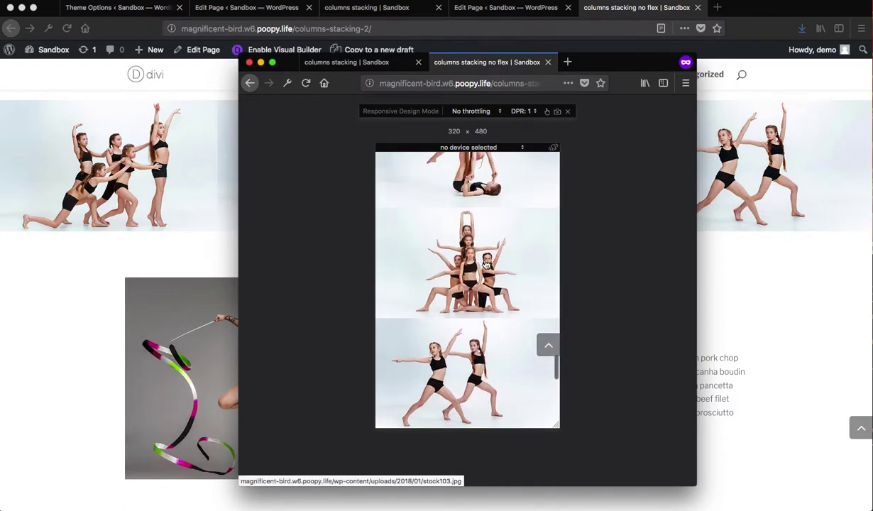
{"action": "scroll", "coordinate": [488, 277], "scroll_direction": "up", "scroll_amount": 2}
{"action": "scroll", "coordinate": [490, 326], "scroll_direction": "down", "scroll_amount": 3}
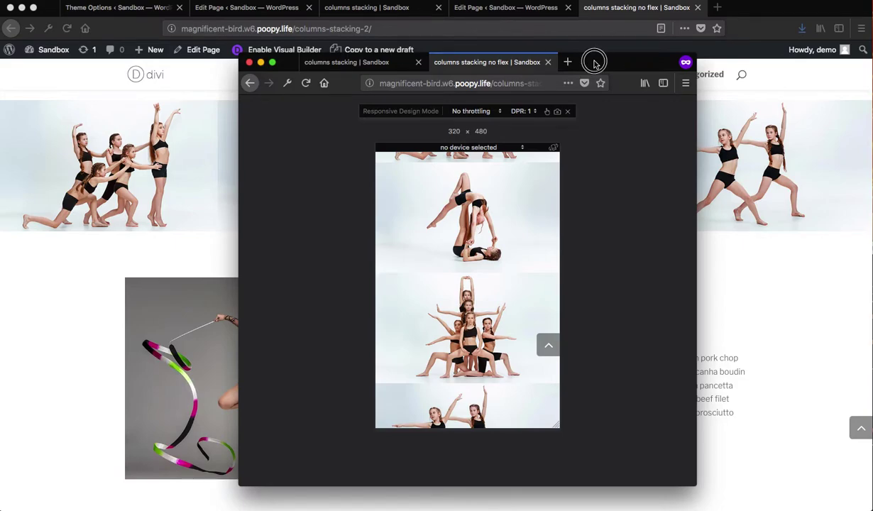
{"action": "left_click_drag", "start_coordinate": [594, 63], "coordinate": [789, 65]}
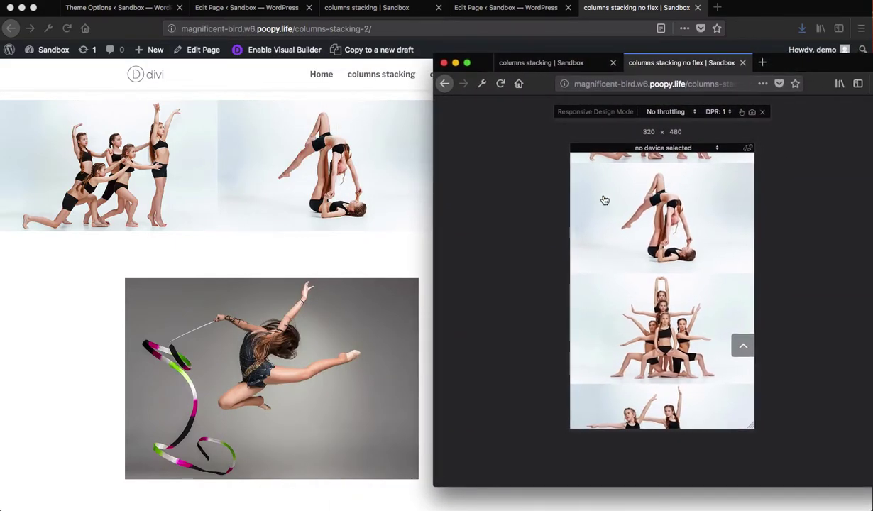
Review the top of the mobile four-image stack, move the preview window aside, and examine the four-image row on the desktop page
{"action": "scroll", "coordinate": [658, 231], "scroll_direction": "up", "scroll_amount": 5}
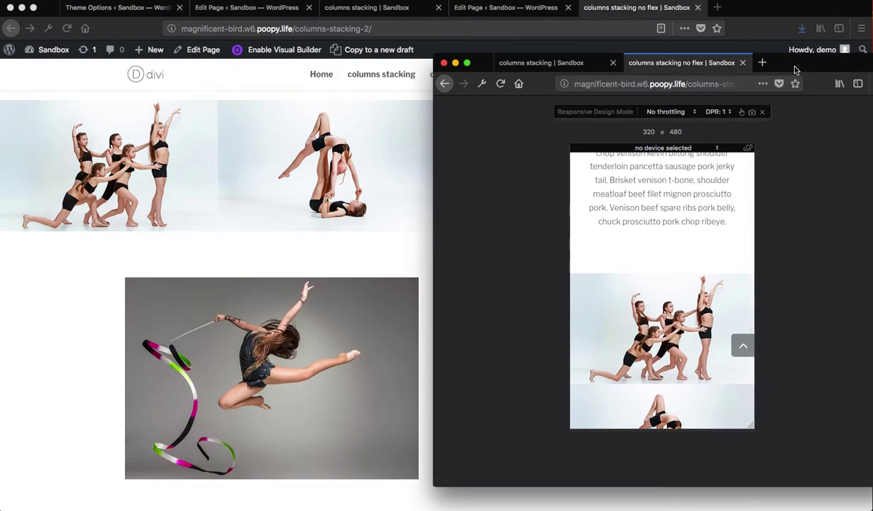
{"action": "left_click_drag", "start_coordinate": [795, 69], "coordinate": [872, 92]}
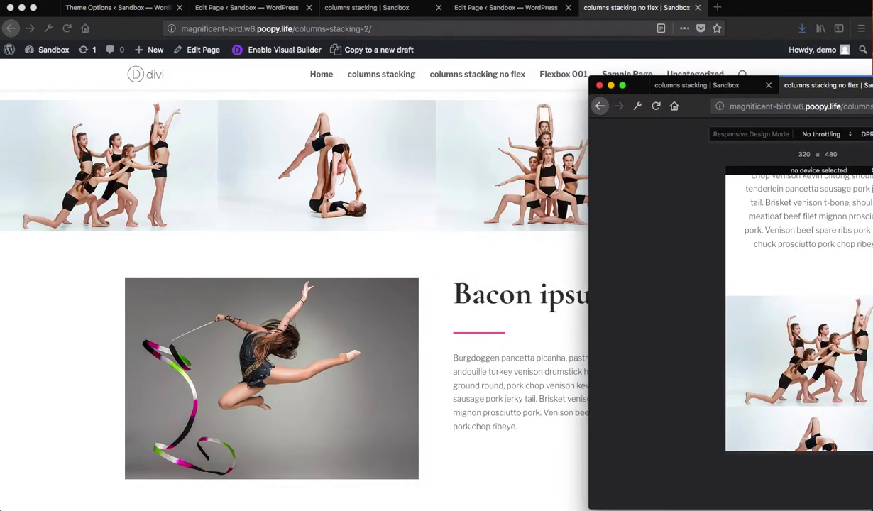
{"action": "left_click_drag", "start_coordinate": [639, 88], "coordinate": [785, 86]}
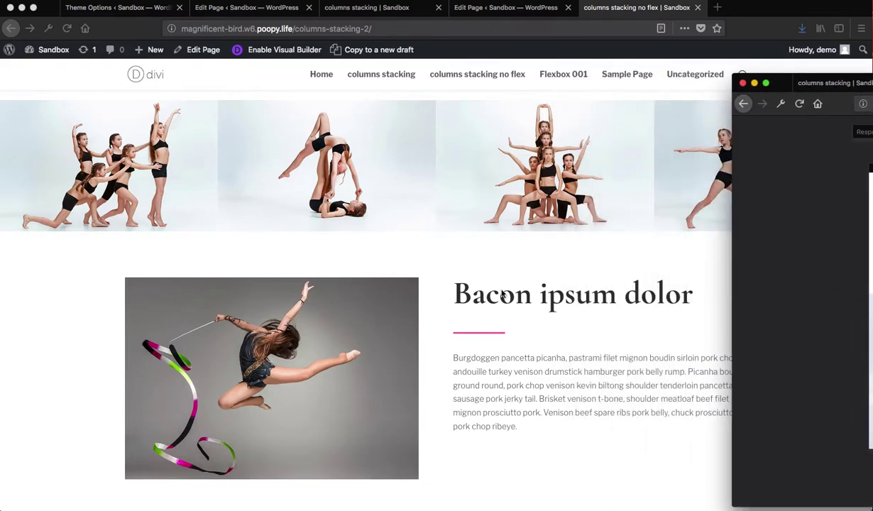
{"action": "left_click", "coordinate": [500, 259]}
{"action": "scroll", "coordinate": [520, 261], "scroll_direction": "up", "scroll_amount": 3}
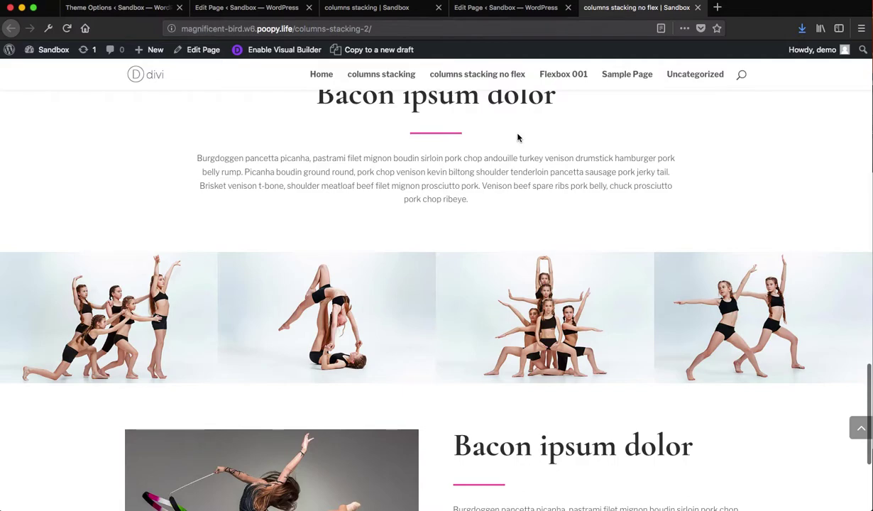
Switch to the "columns stacking" page editor and check the CSS class of the first text section, closing its settings without changes
{"action": "left_click", "coordinate": [381, 9]}
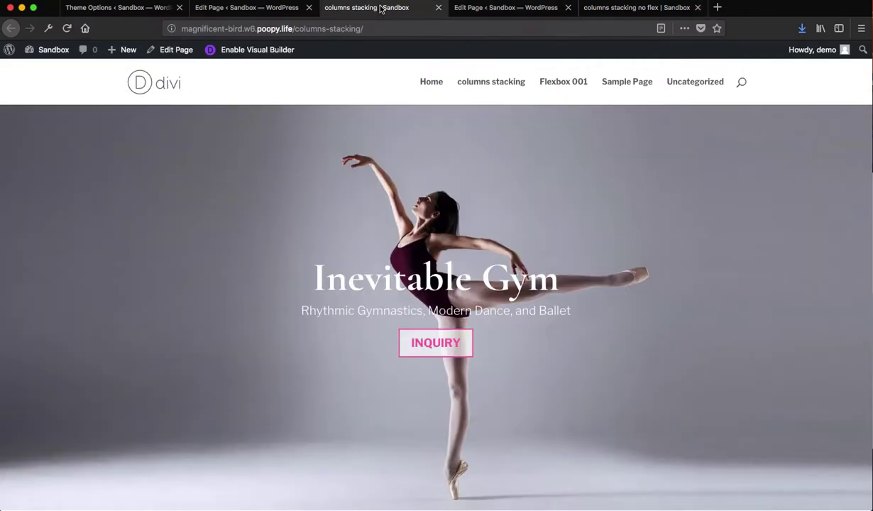
{"action": "left_click", "coordinate": [245, 8]}
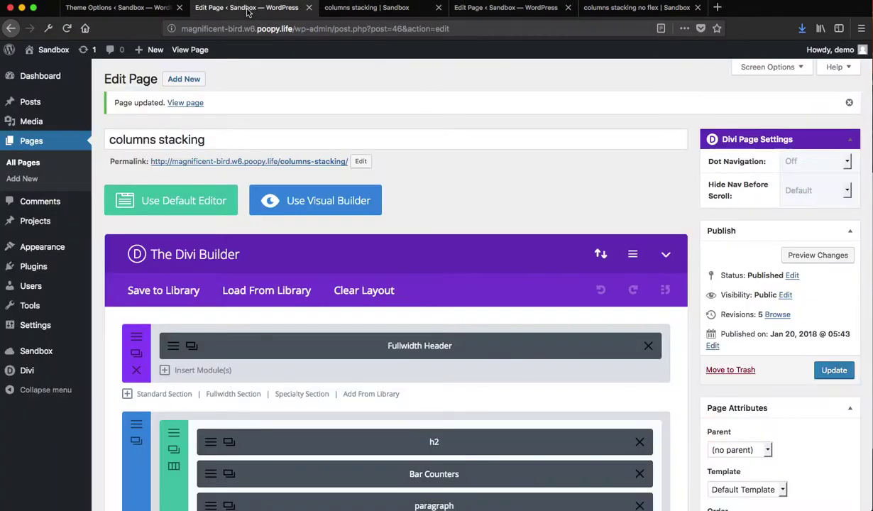
{"action": "left_click", "coordinate": [375, 12]}
{"action": "left_click", "coordinate": [238, 8]}
{"action": "scroll", "coordinate": [380, 186], "scroll_direction": "down", "scroll_amount": 2}
{"action": "scroll", "coordinate": [380, 186], "scroll_direction": "down", "scroll_amount": 3}
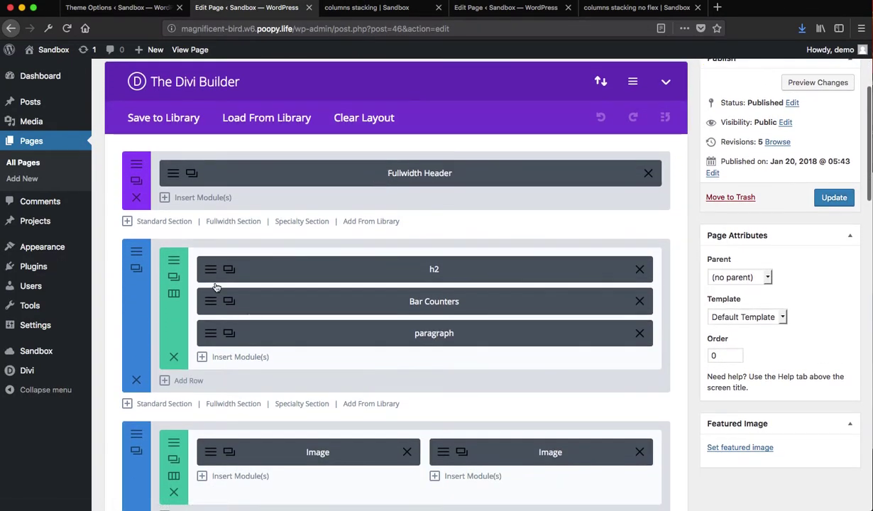
{"action": "left_click", "coordinate": [138, 257]}
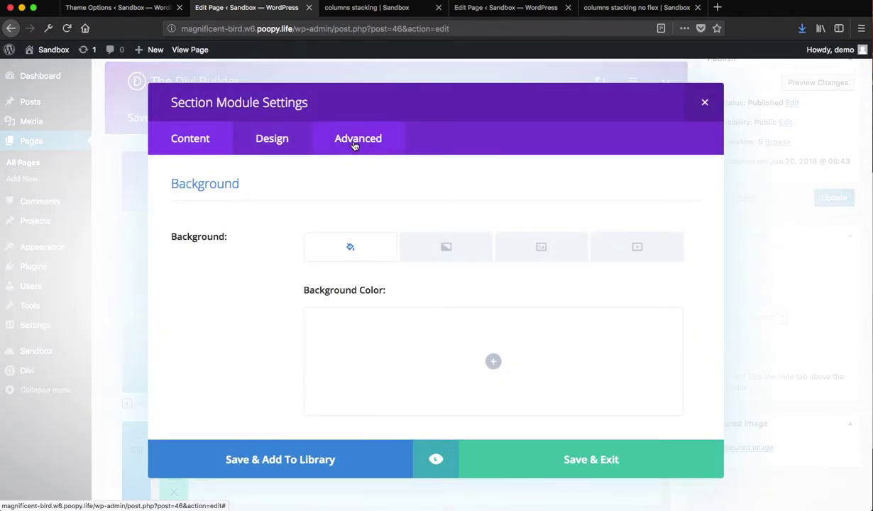
{"action": "left_click", "coordinate": [354, 143]}
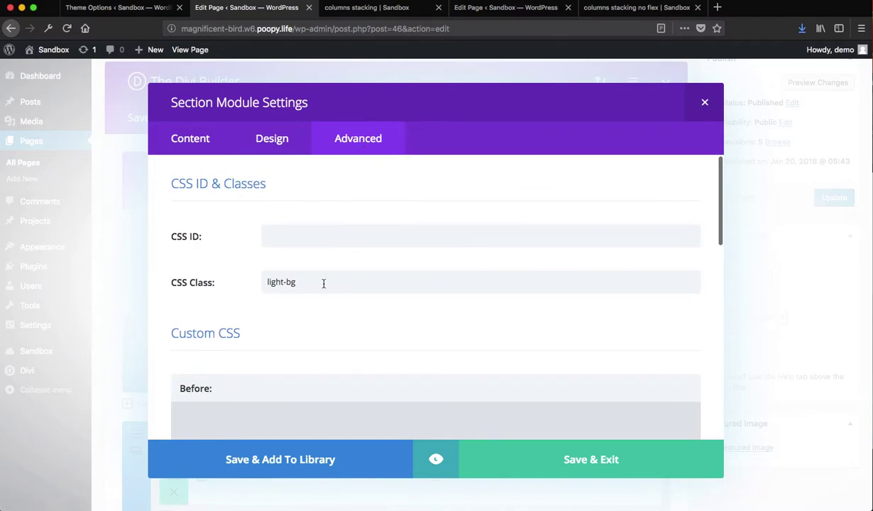
{"action": "triple_click", "coordinate": [324, 283]}
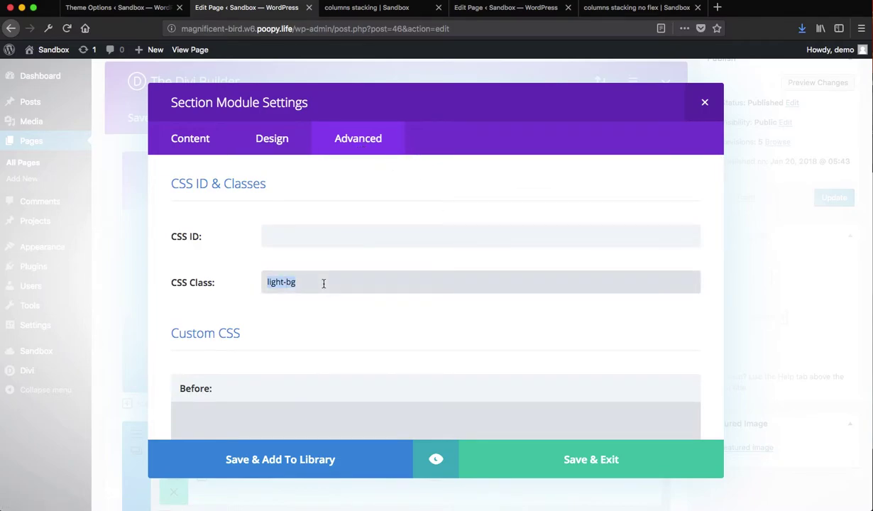
{"action": "left_click", "coordinate": [704, 102]}
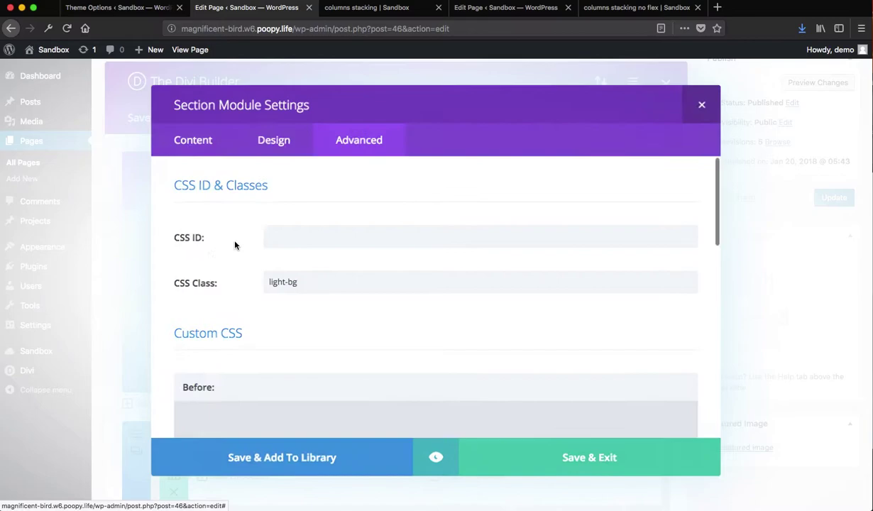
Open the settings of the two-image section and check its CSS class
{"action": "scroll", "coordinate": [205, 268], "scroll_direction": "down", "scroll_amount": 5}
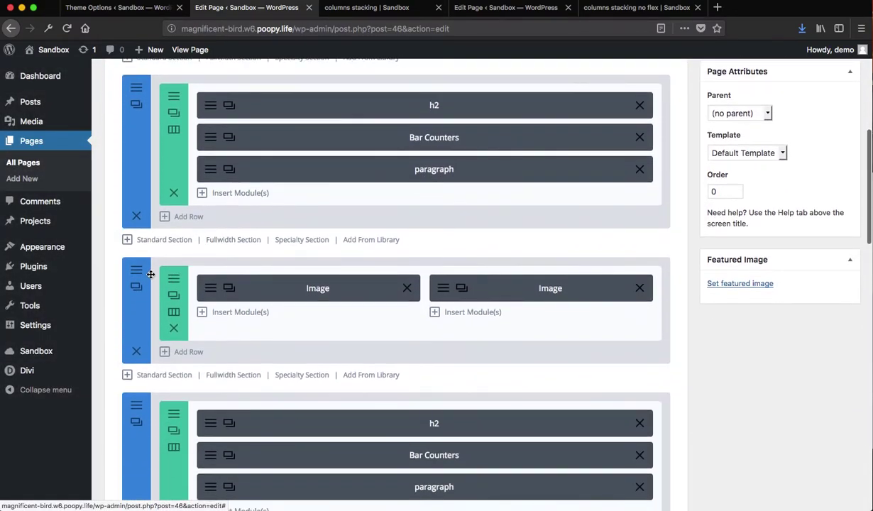
{"action": "left_click", "coordinate": [137, 275]}
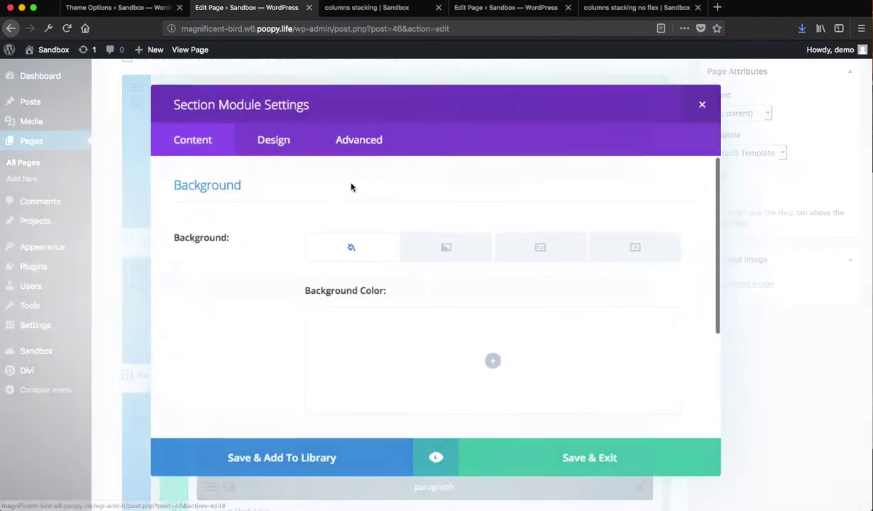
{"action": "left_click", "coordinate": [362, 142]}
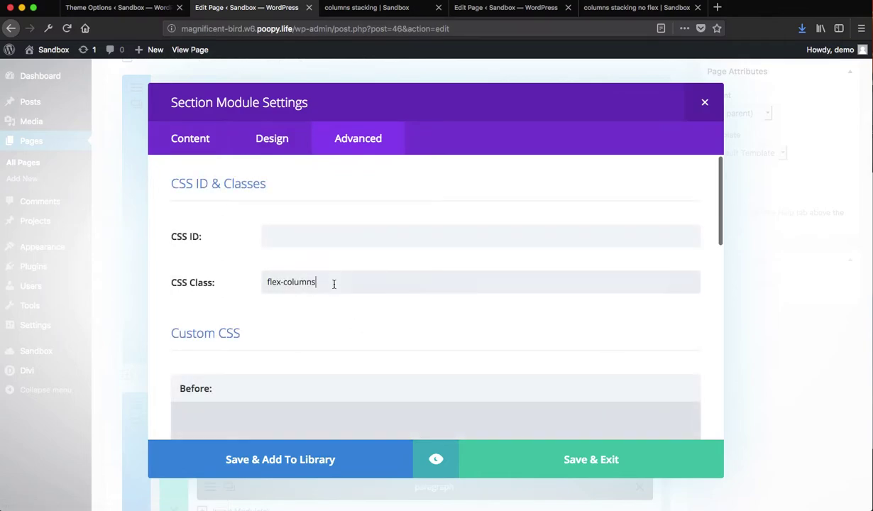
{"action": "triple_click", "coordinate": [333, 284]}
{"action": "left_click", "coordinate": [378, 322]}
Switch to the published "columns stacking" page and inspect the first image of the two-image row in the developer tools
{"action": "left_click", "coordinate": [408, 12]}
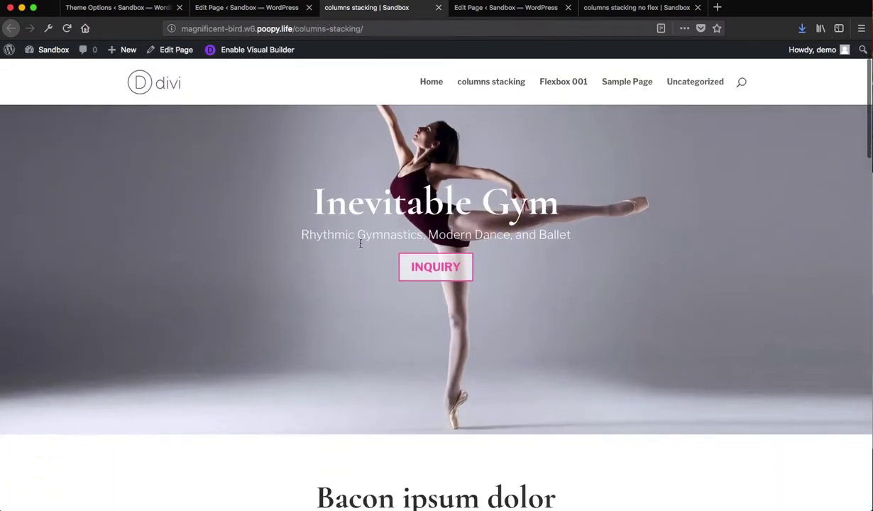
{"action": "scroll", "coordinate": [360, 243], "scroll_direction": "down", "scroll_amount": 10}
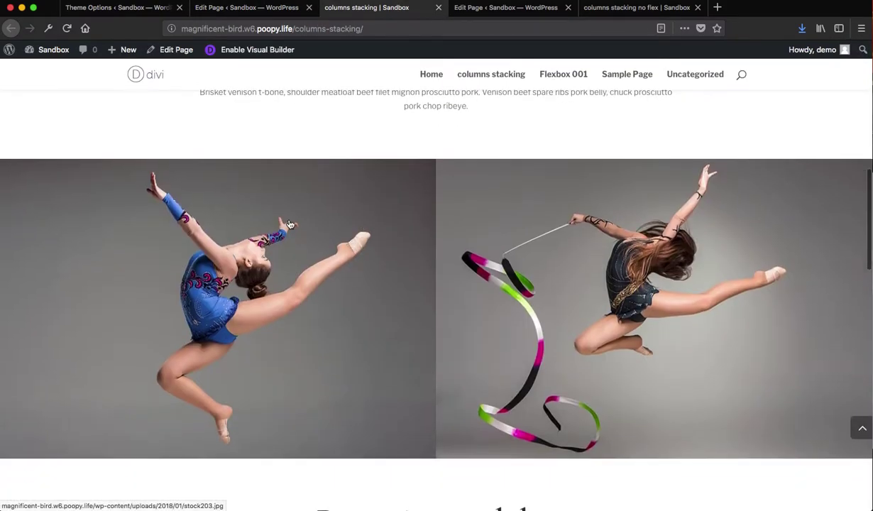
{"action": "right_click", "coordinate": [289, 224]}
{"action": "left_click", "coordinate": [366, 408]}
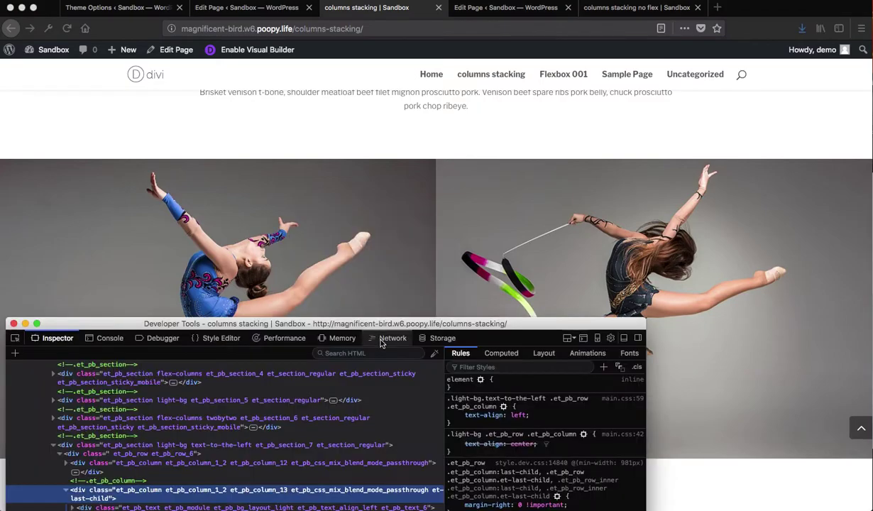
{"action": "left_click_drag", "start_coordinate": [363, 323], "coordinate": [487, 243]}
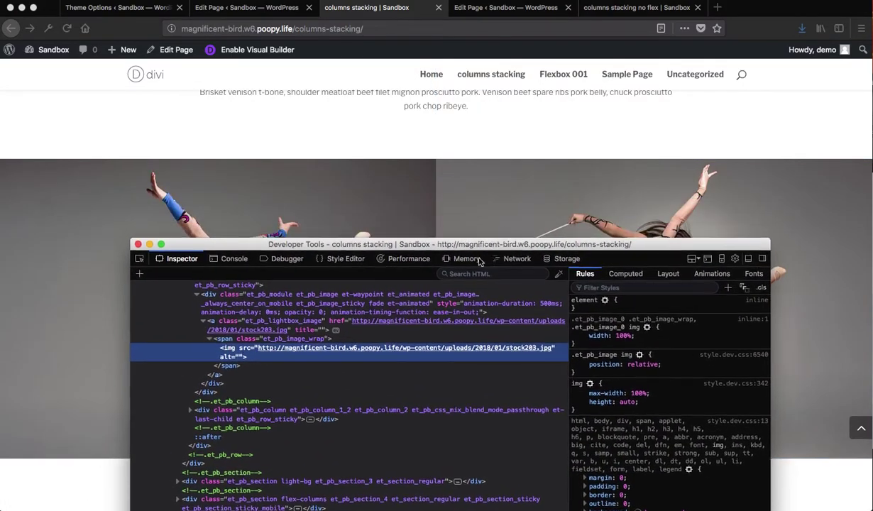
Examine the flex-columns section element and the CSS rules applied to its row in the inspector
{"action": "scroll", "coordinate": [318, 309], "scroll_direction": "up", "scroll_amount": 2}
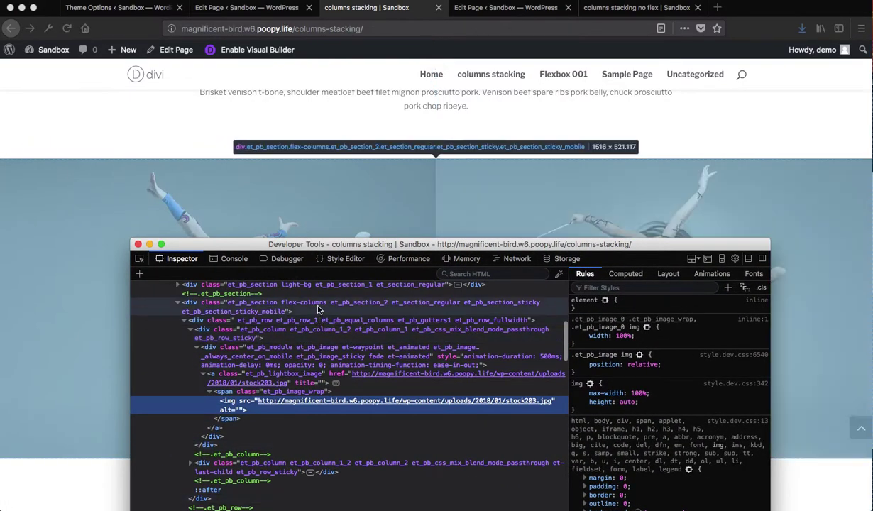
{"action": "left_click", "coordinate": [318, 306]}
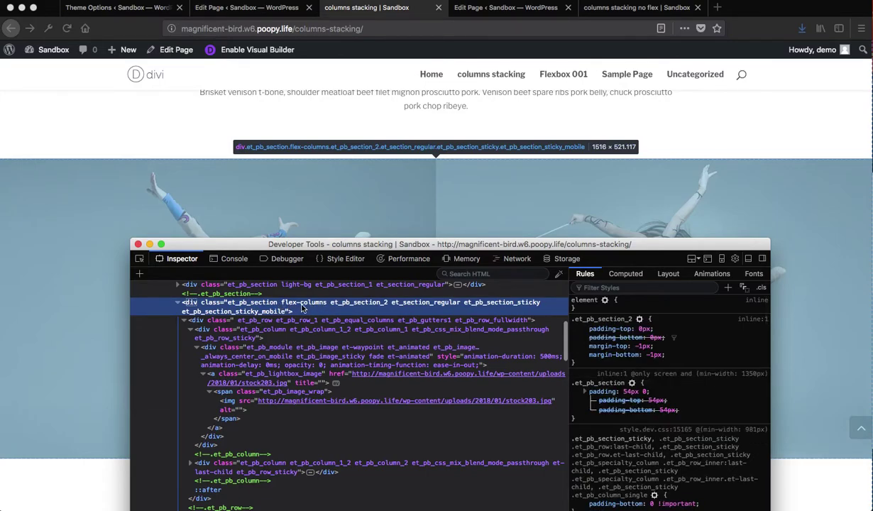
{"action": "left_click", "coordinate": [299, 324]}
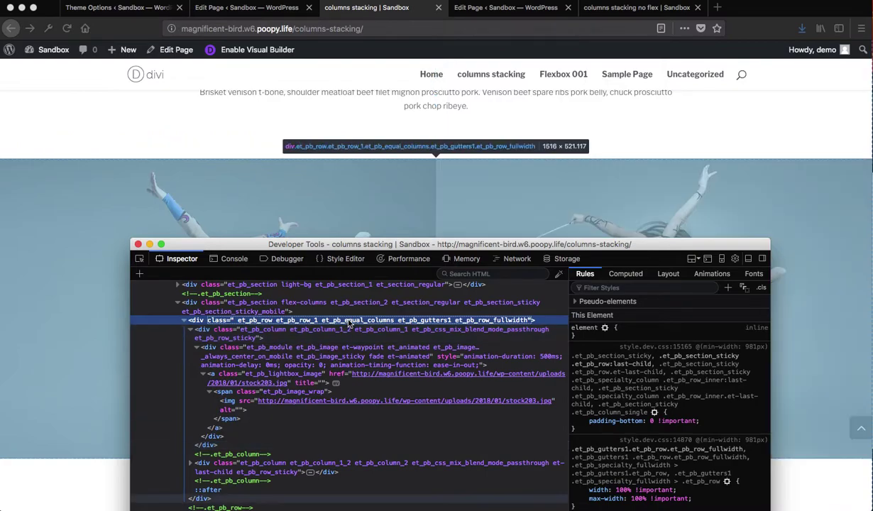
{"action": "scroll", "coordinate": [642, 346], "scroll_direction": "down", "scroll_amount": 4}
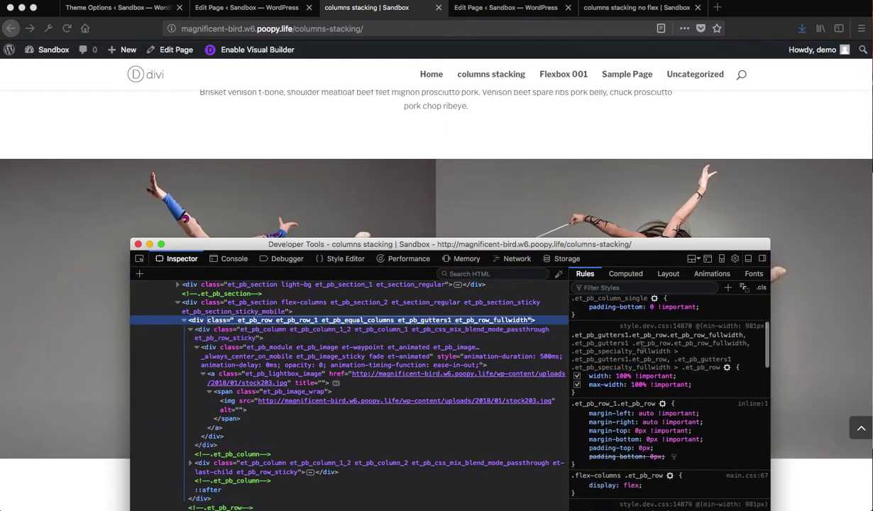
{"action": "scroll", "coordinate": [643, 357], "scroll_direction": "down", "scroll_amount": 3}
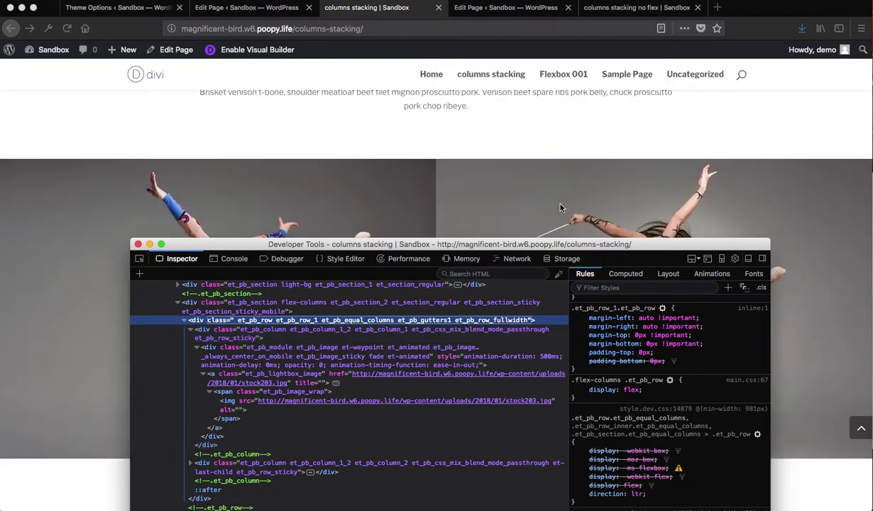
Close the developer tools, bring up the mobile preview of the "columns stacking" page, and examine its two-image row
{"action": "left_click_drag", "start_coordinate": [519, 248], "coordinate": [472, 278]}
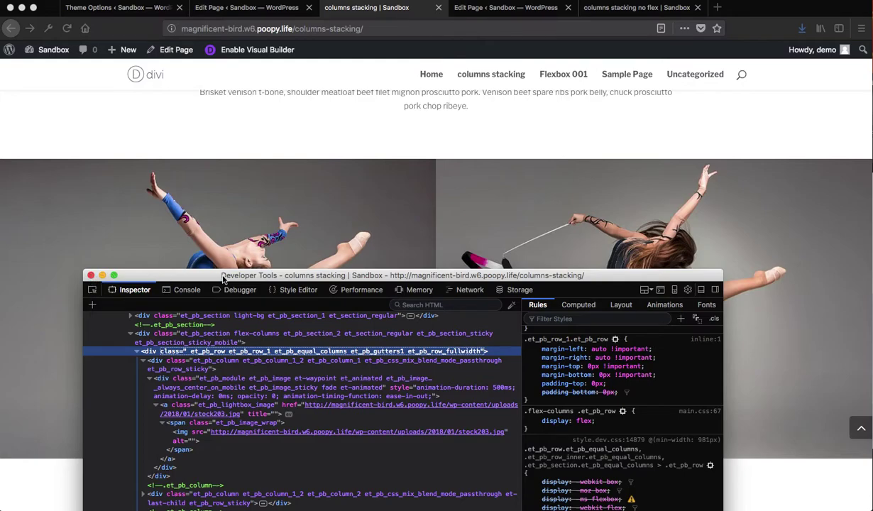
{"action": "left_click_drag", "start_coordinate": [223, 278], "coordinate": [204, 303]}
{"action": "key", "text": "super+alt+i"}
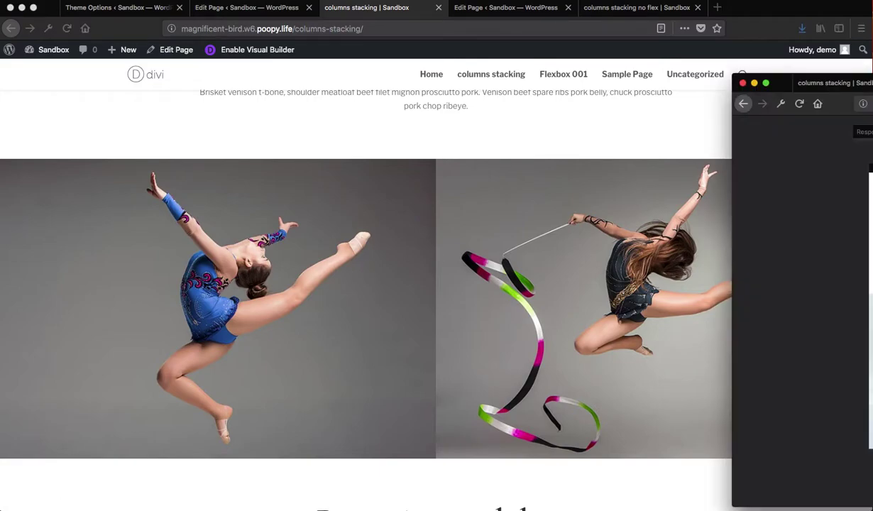
{"action": "left_click_drag", "start_coordinate": [871, 79], "coordinate": [674, 72]}
{"action": "left_click", "coordinate": [435, 76]}
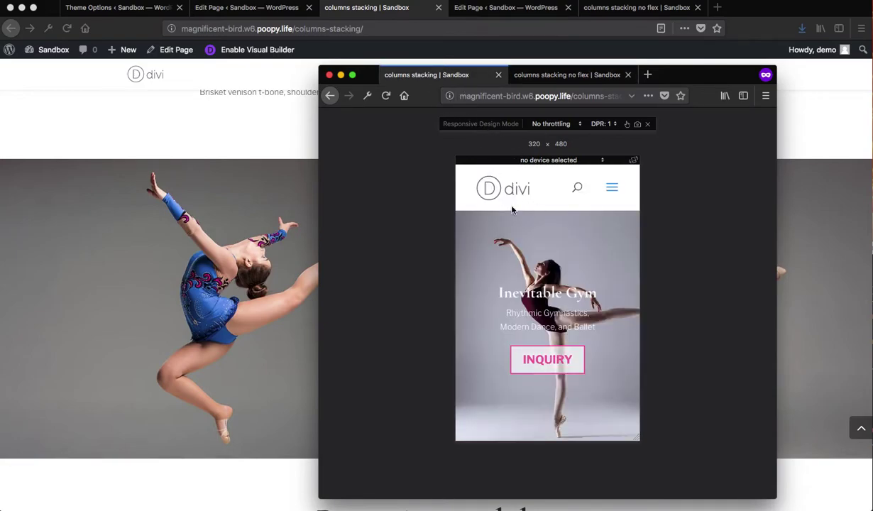
{"action": "scroll", "coordinate": [515, 224], "scroll_direction": "down", "scroll_amount": 5}
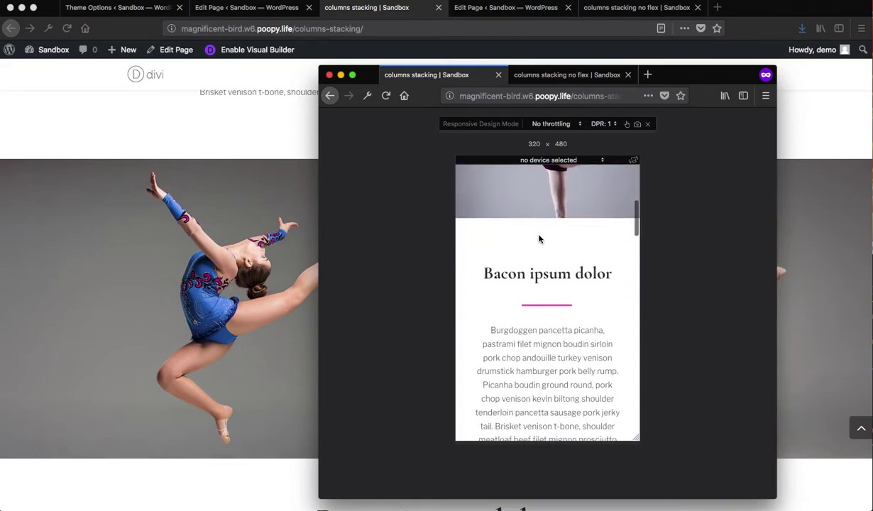
{"action": "scroll", "coordinate": [538, 239], "scroll_direction": "down", "scroll_amount": 5}
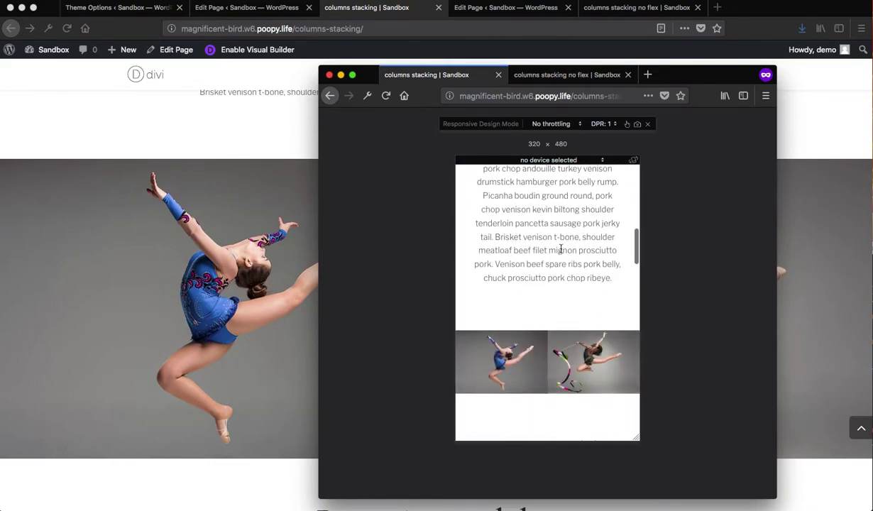
{"action": "scroll", "coordinate": [560, 244], "scroll_direction": "down", "scroll_amount": 3}
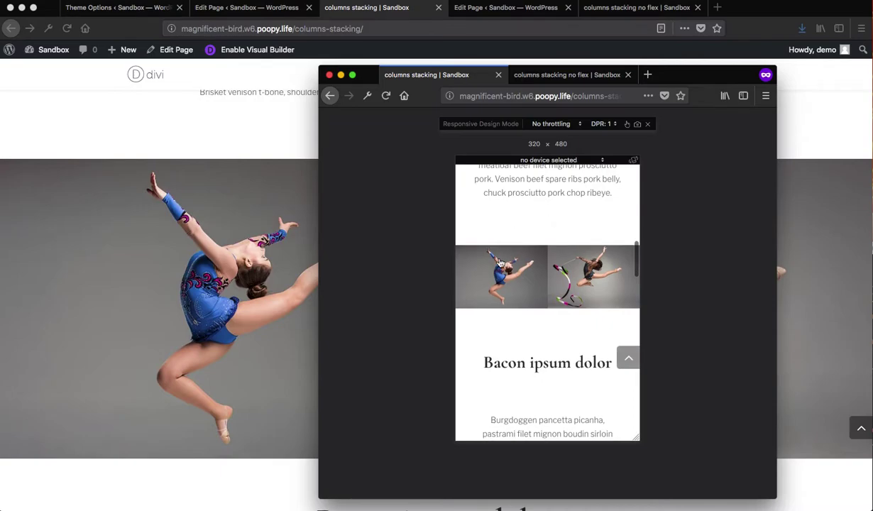
Compare the two-image row in the mobile previews of the "columns stacking no flex" and "columns stacking" pages
{"action": "left_click", "coordinate": [571, 75]}
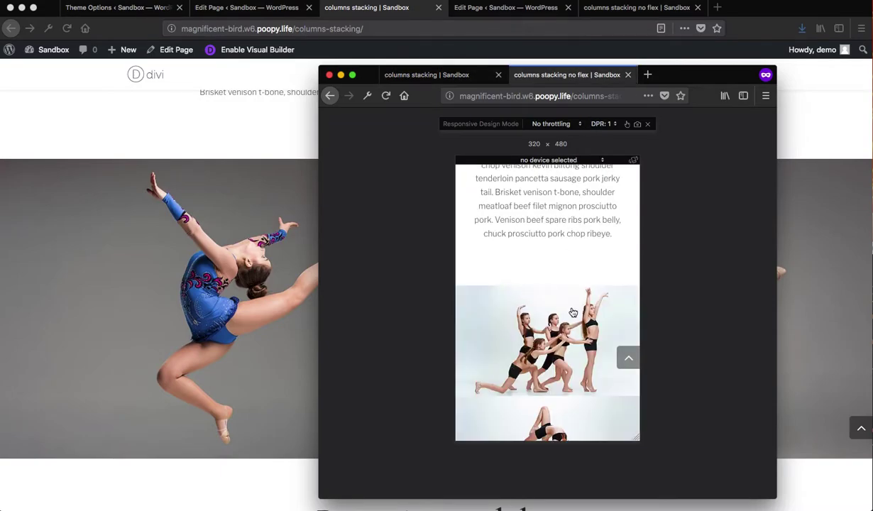
{"action": "scroll", "coordinate": [572, 312], "scroll_direction": "up", "scroll_amount": 10}
{"action": "scroll", "coordinate": [573, 312], "scroll_direction": "down", "scroll_amount": 4}
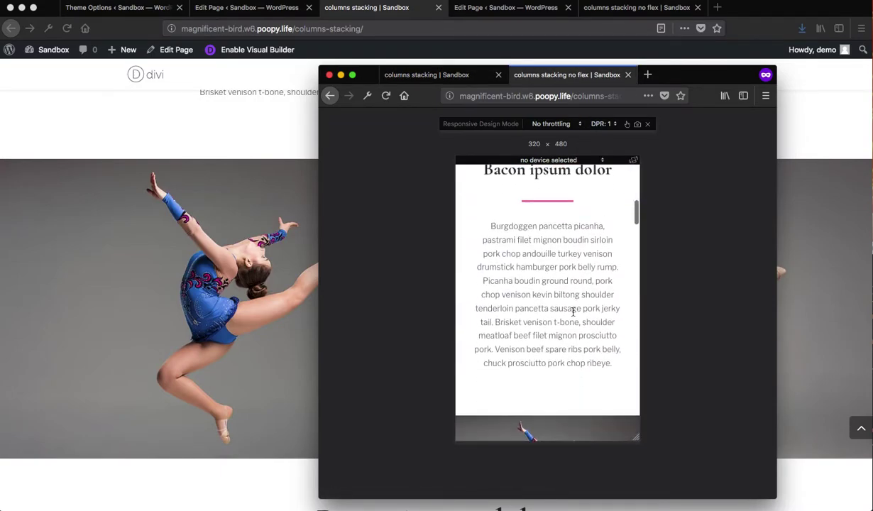
{"action": "scroll", "coordinate": [573, 313], "scroll_direction": "down", "scroll_amount": 5}
{"action": "scroll", "coordinate": [574, 317], "scroll_direction": "up", "scroll_amount": 1}
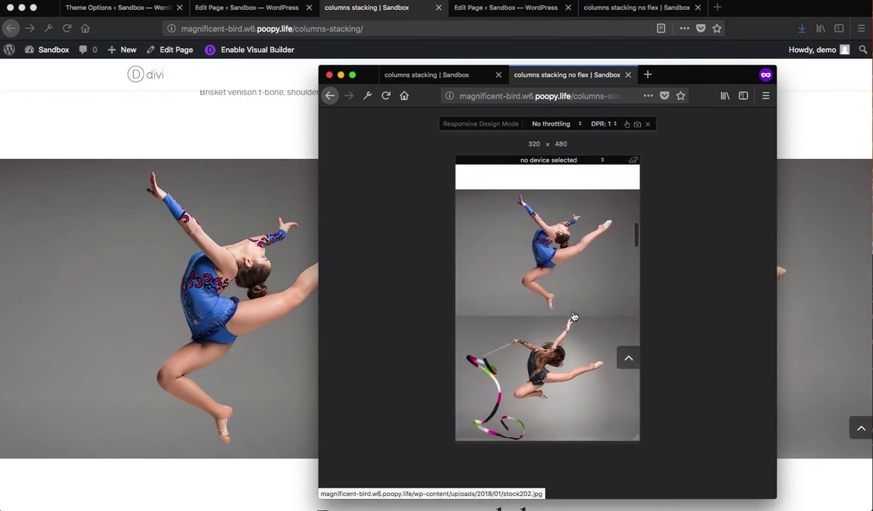
{"action": "left_click", "coordinate": [440, 75]}
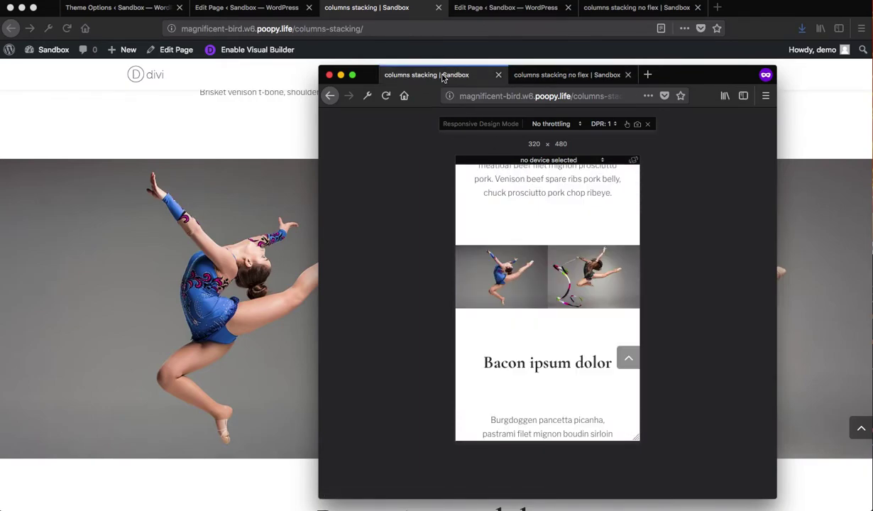
{"action": "left_click", "coordinate": [532, 74]}
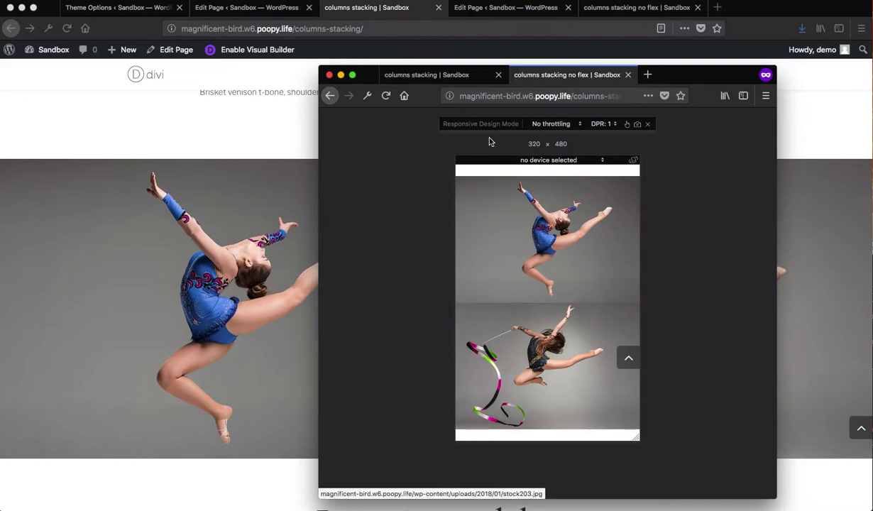
{"action": "left_click", "coordinate": [414, 74]}
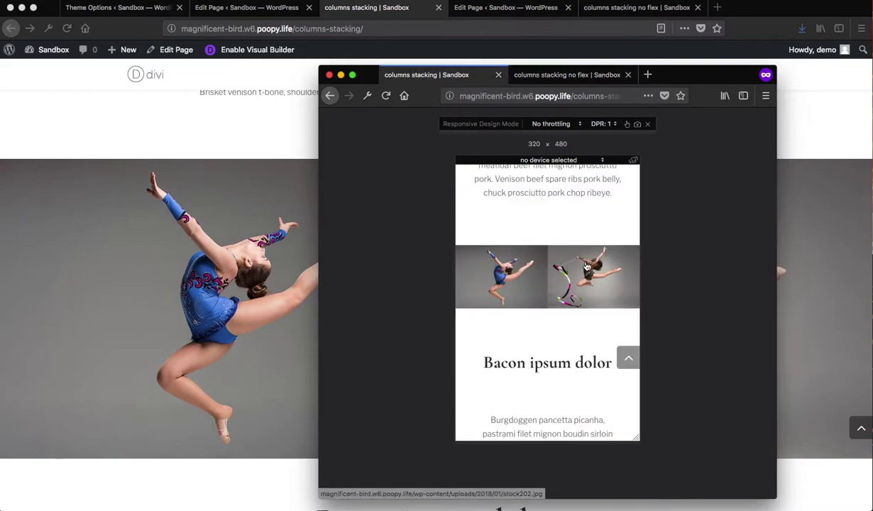
Recheck the images on the "columns stacking no flex" mobile preview, and open and close the first two-column image's lightbox on "columns stacking"
{"action": "left_click", "coordinate": [562, 78]}
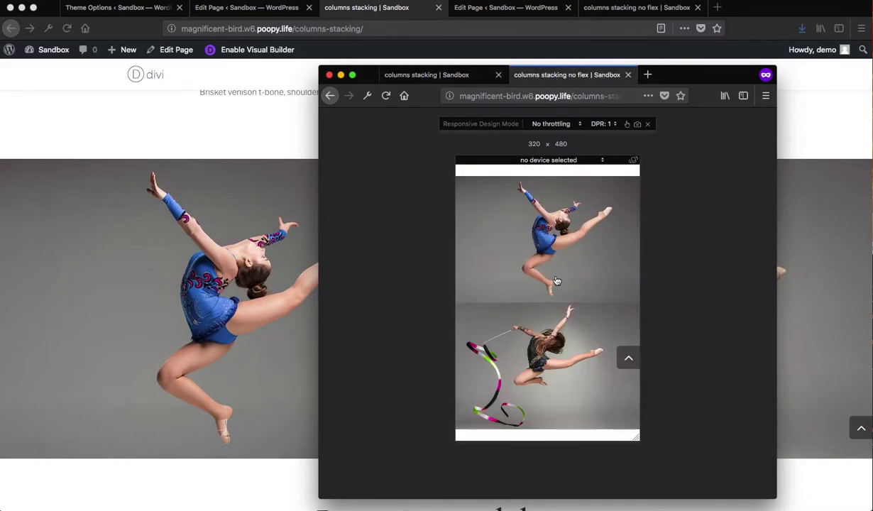
{"action": "left_click", "coordinate": [440, 80]}
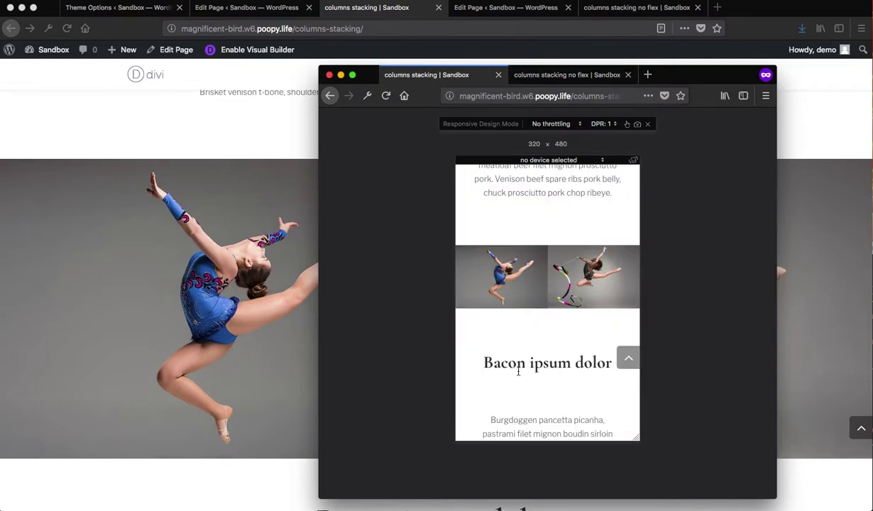
{"action": "left_click", "coordinate": [491, 278]}
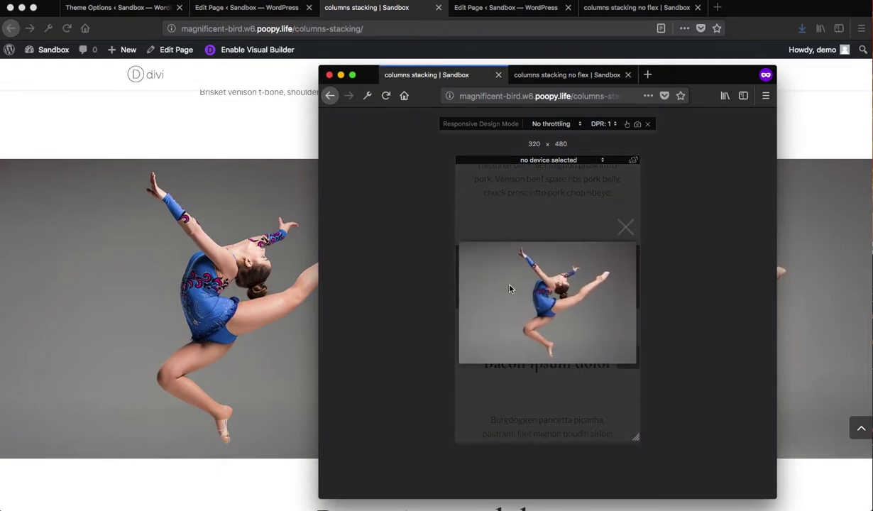
{"action": "left_click", "coordinate": [624, 226]}
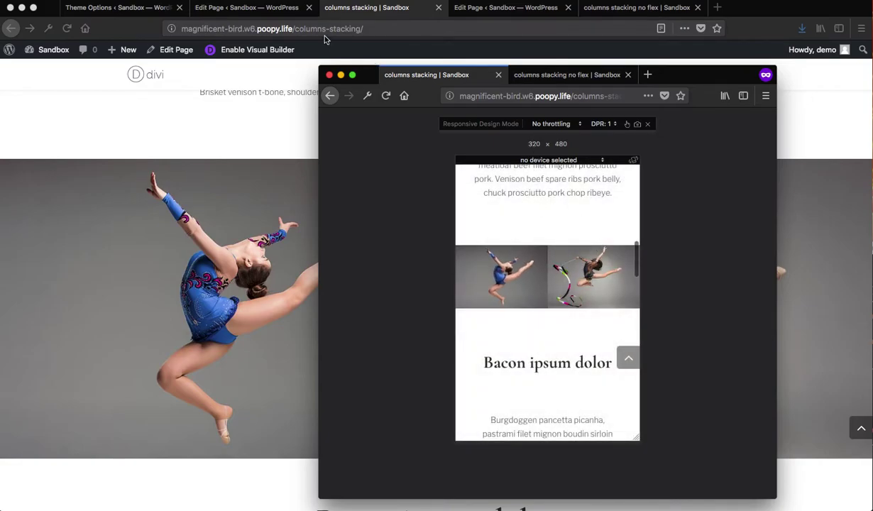
In the page editor, close the section settings and examine the Open in Lightbox option of the two-image row's first Image module
{"action": "left_click", "coordinate": [269, 10]}
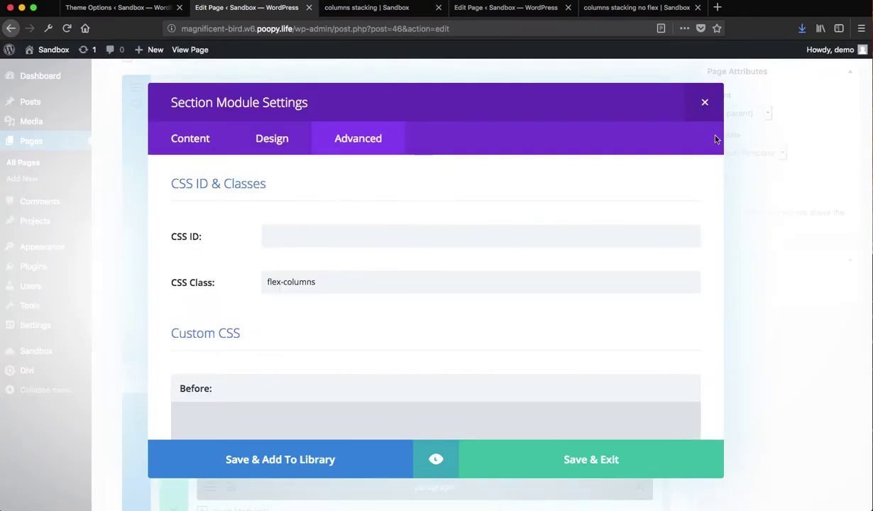
{"action": "left_click", "coordinate": [706, 103]}
{"action": "left_click", "coordinate": [202, 288]}
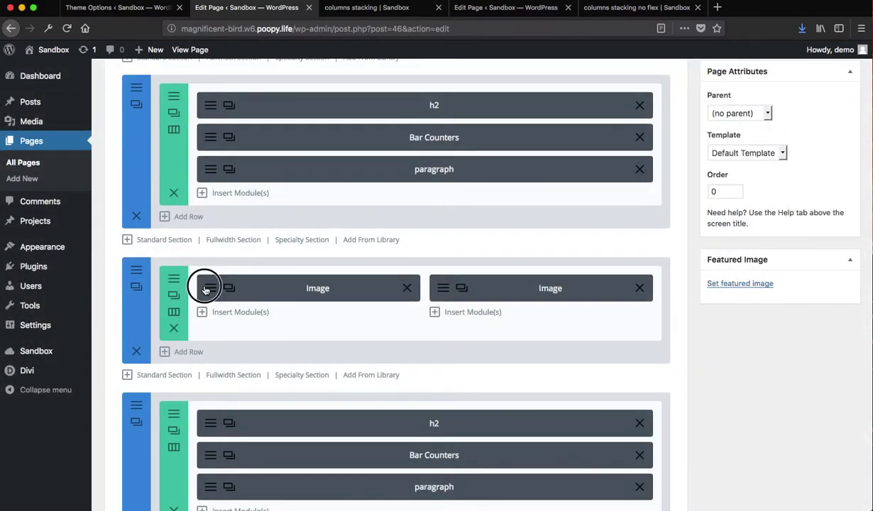
{"action": "left_click", "coordinate": [210, 288]}
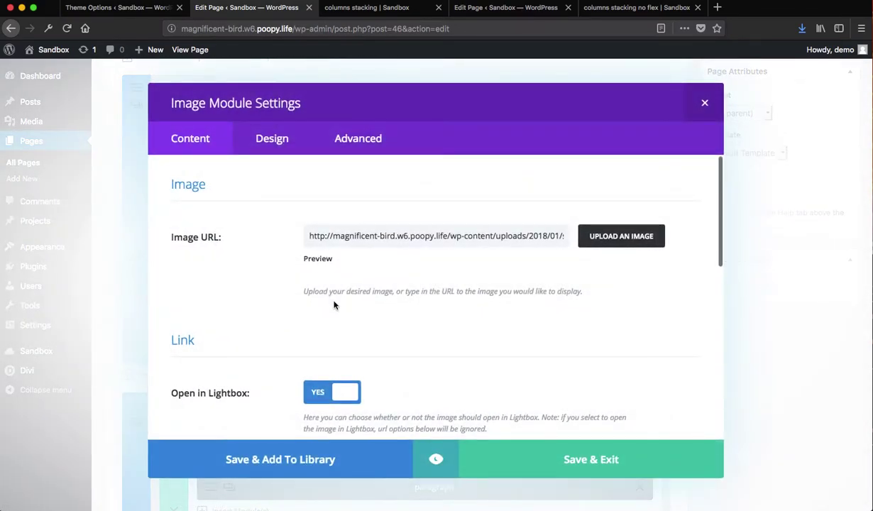
{"action": "scroll", "coordinate": [334, 284], "scroll_direction": "down", "scroll_amount": 10}
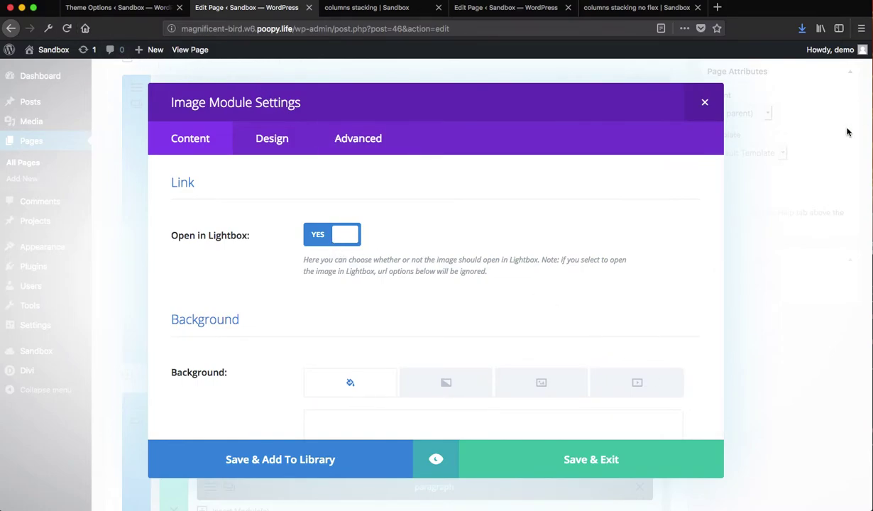
Bring back the mobile preview and view the first image of the two-image row in the lightbox, closing it again
{"action": "key", "text": "ctrl+Up"}
{"action": "left_click", "coordinate": [596, 195]}
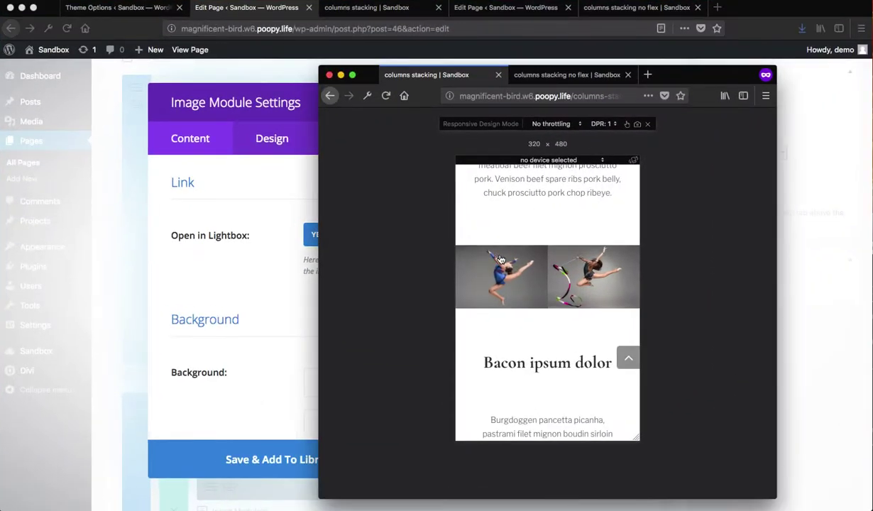
{"action": "left_click", "coordinate": [500, 259]}
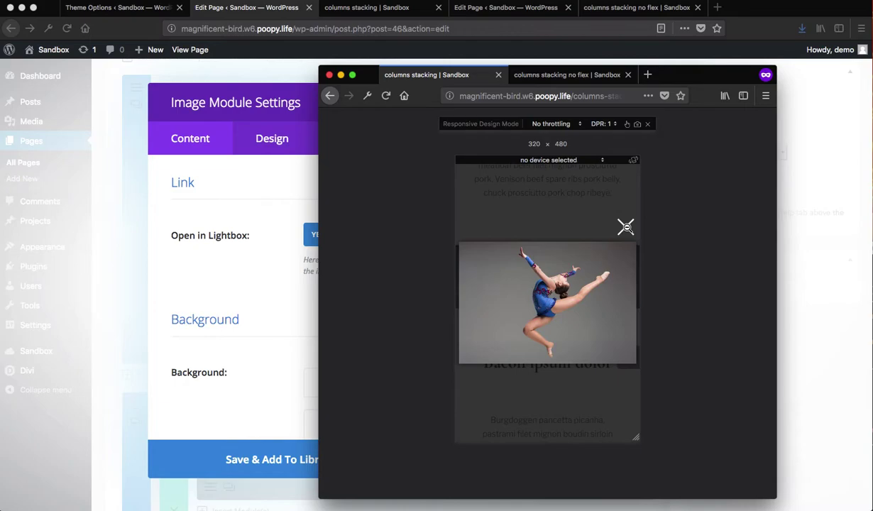
{"action": "left_click", "coordinate": [625, 226]}
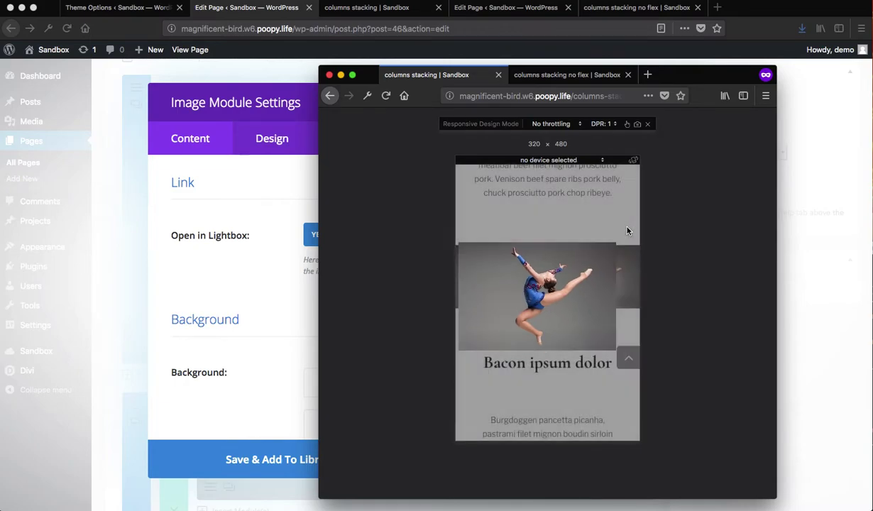
Go to the three-image row in the mobile preview and view its first image in the lightbox, closing it again
{"action": "scroll", "coordinate": [561, 241], "scroll_direction": "down", "scroll_amount": 2}
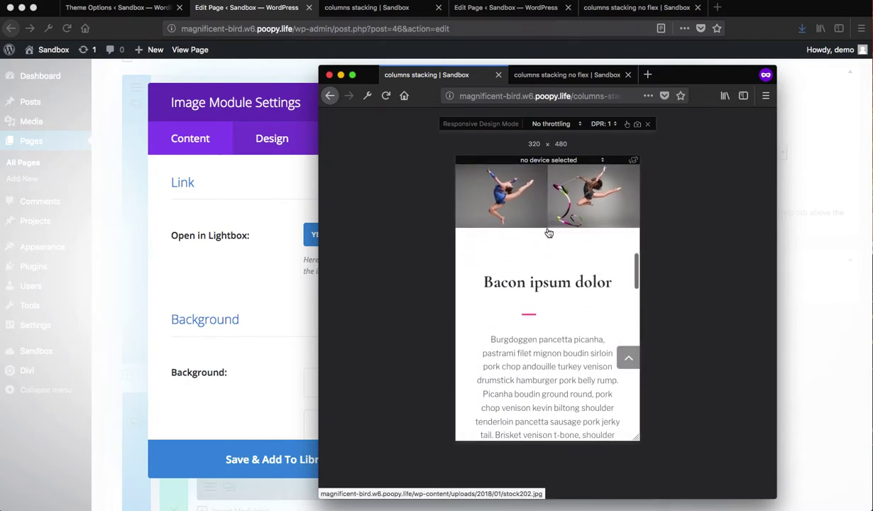
{"action": "scroll", "coordinate": [545, 232], "scroll_direction": "down", "scroll_amount": 5}
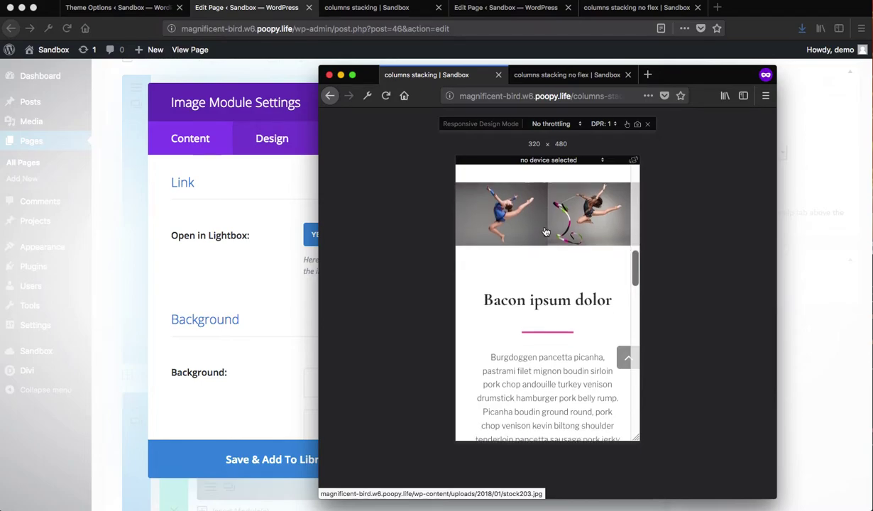
{"action": "scroll", "coordinate": [544, 232], "scroll_direction": "down", "scroll_amount": 3}
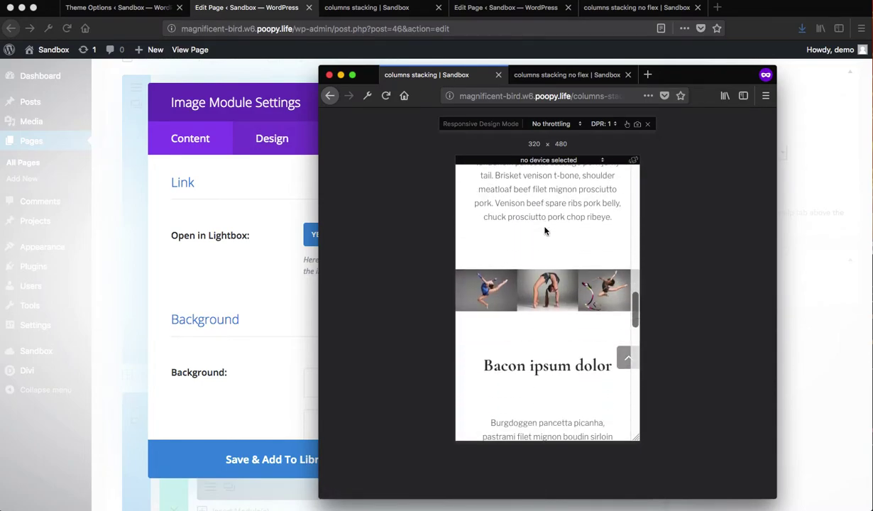
{"action": "left_click", "coordinate": [495, 292]}
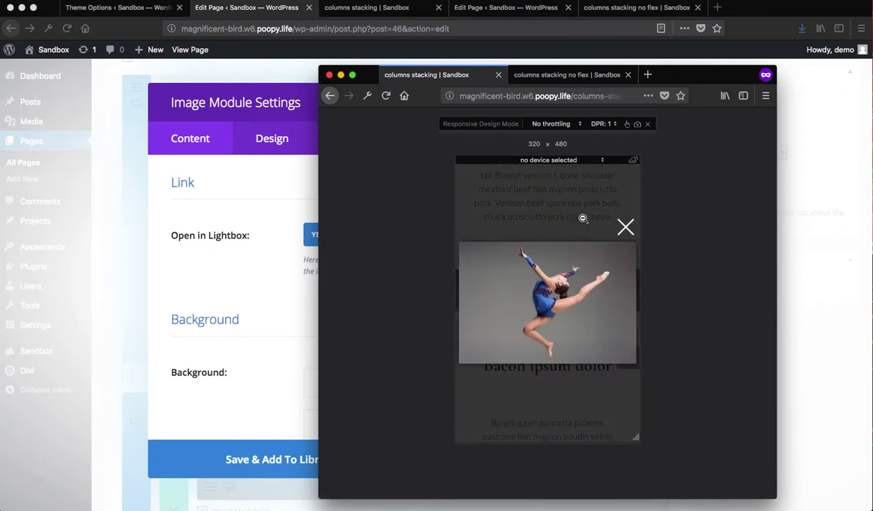
{"action": "left_click", "coordinate": [574, 217]}
Examine how the two-, three- and four-image rows are laid out in the "columns stacking" mobile preview
{"action": "scroll", "coordinate": [583, 295], "scroll_direction": "down", "scroll_amount": 2}
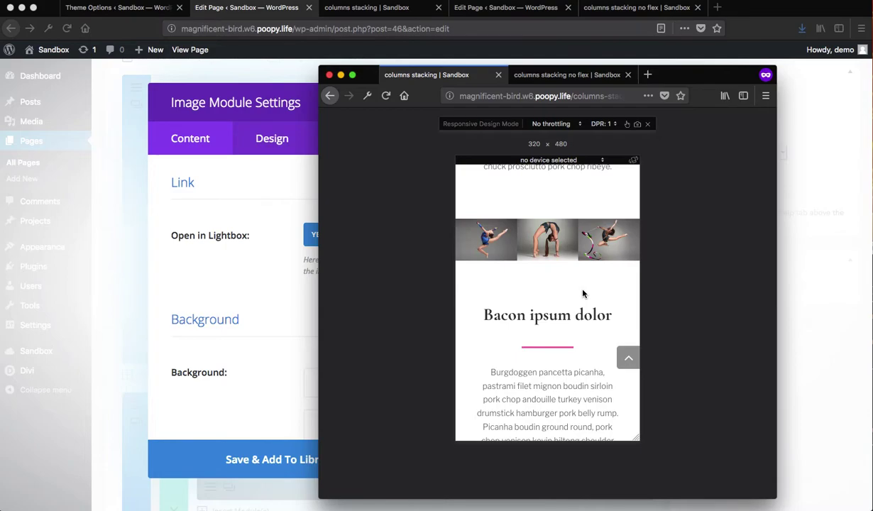
{"action": "scroll", "coordinate": [583, 293], "scroll_direction": "down", "scroll_amount": 3}
{"action": "scroll", "coordinate": [583, 293], "scroll_direction": "up", "scroll_amount": 2}
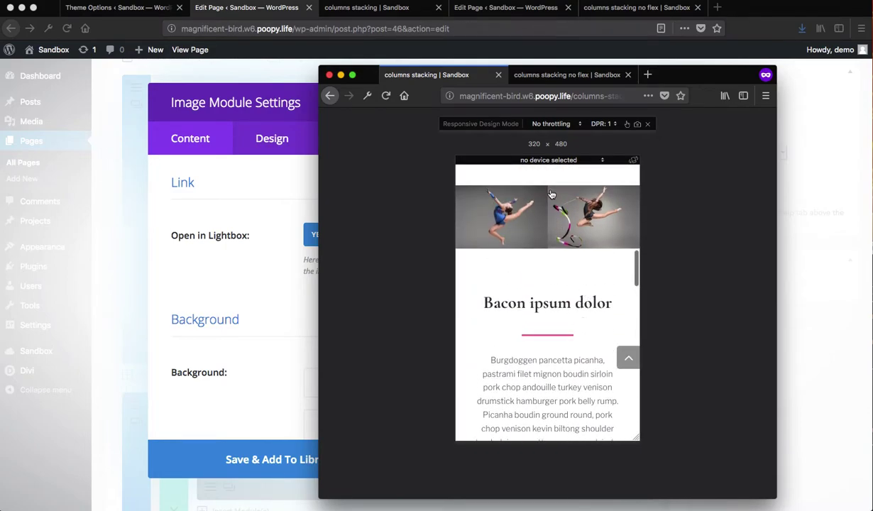
{"action": "scroll", "coordinate": [561, 294], "scroll_direction": "down", "scroll_amount": 4}
{"action": "scroll", "coordinate": [562, 294], "scroll_direction": "down", "scroll_amount": 2}
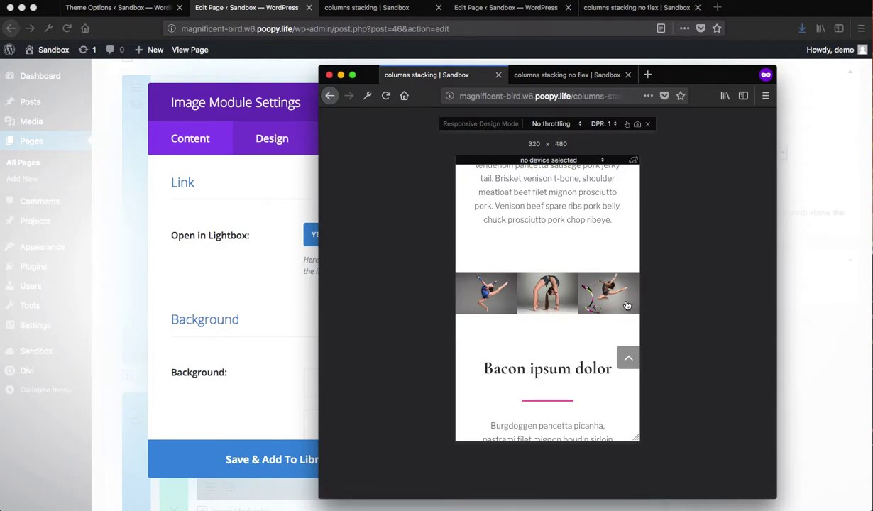
{"action": "scroll", "coordinate": [547, 290], "scroll_direction": "down", "scroll_amount": 6}
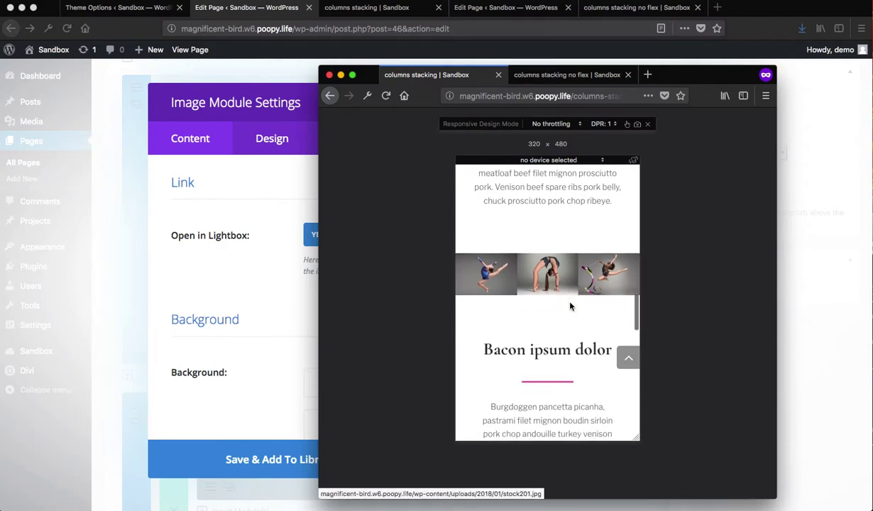
{"action": "scroll", "coordinate": [570, 303], "scroll_direction": "down", "scroll_amount": 3}
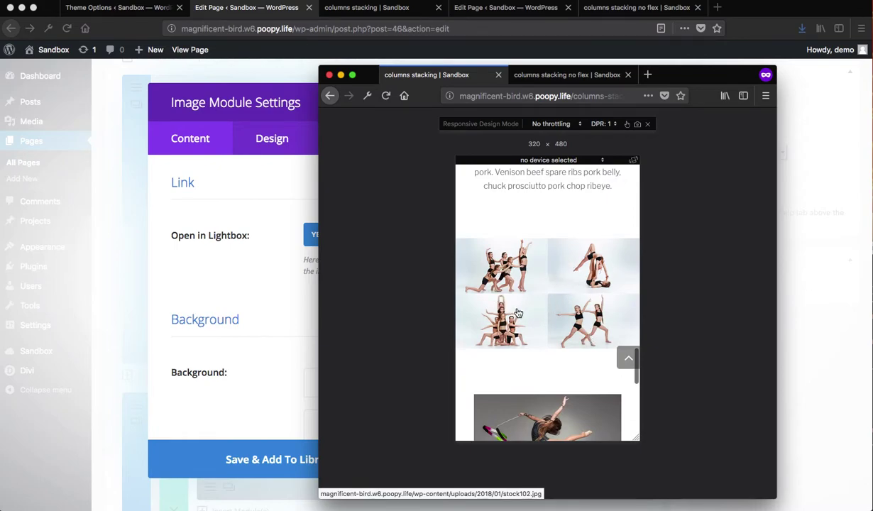
{"action": "scroll", "coordinate": [588, 321], "scroll_direction": "down", "scroll_amount": 1}
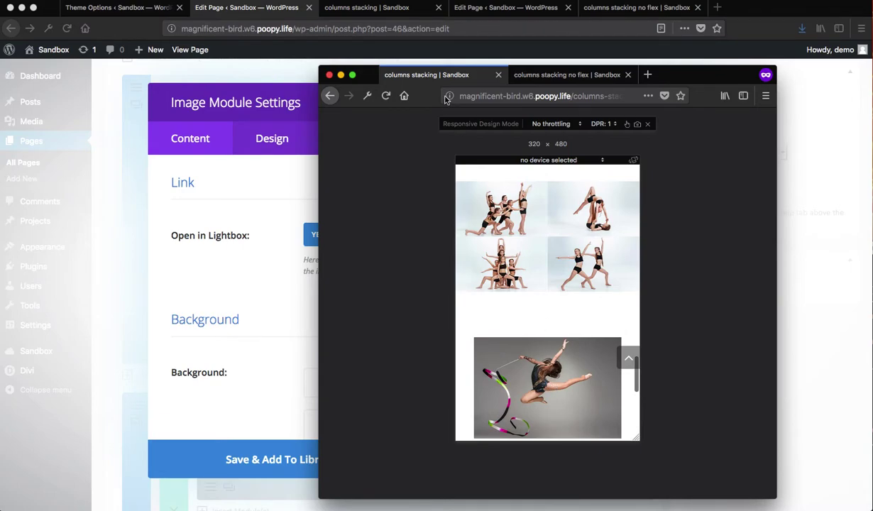
Move the preview window aside and examine the four-image row and the image-and-text row on the published "columns stacking" desktop page
{"action": "left_click_drag", "start_coordinate": [668, 78], "coordinate": [850, 85]}
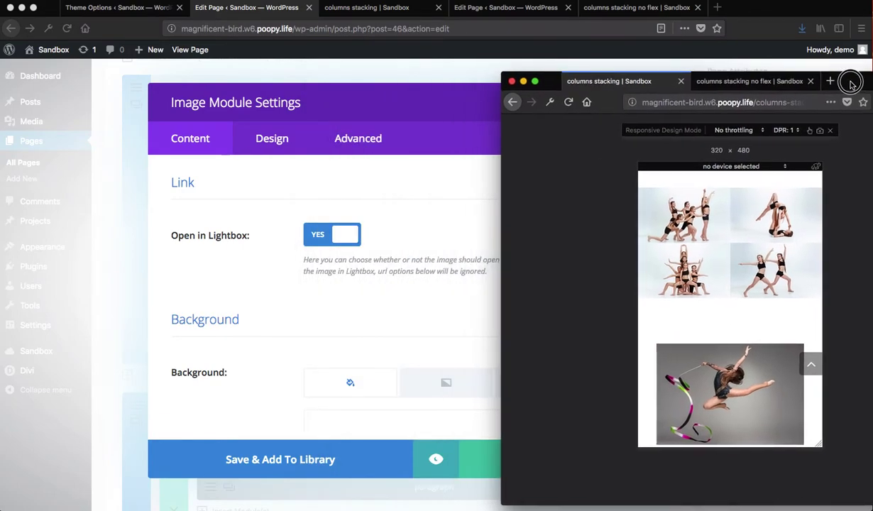
{"action": "left_click", "coordinate": [365, 10]}
{"action": "scroll", "coordinate": [489, 191], "scroll_direction": "down", "scroll_amount": 1}
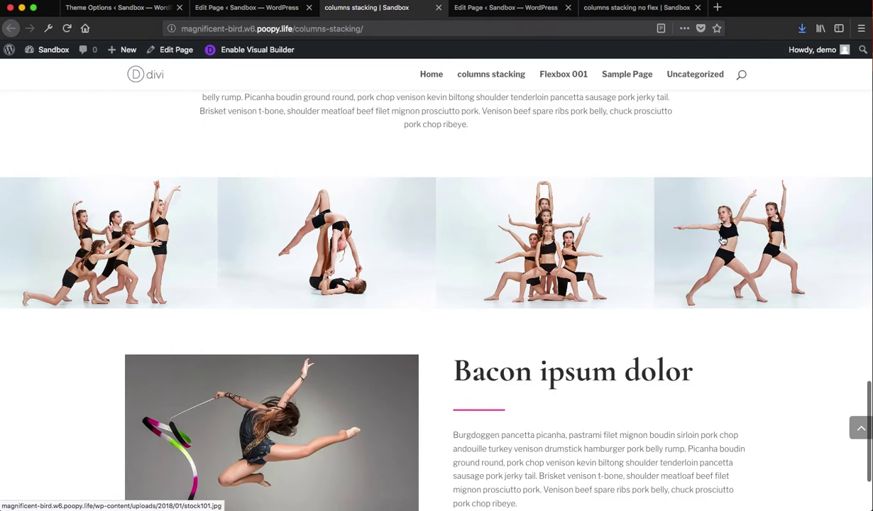
{"action": "scroll", "coordinate": [241, 280], "scroll_direction": "down", "scroll_amount": 2}
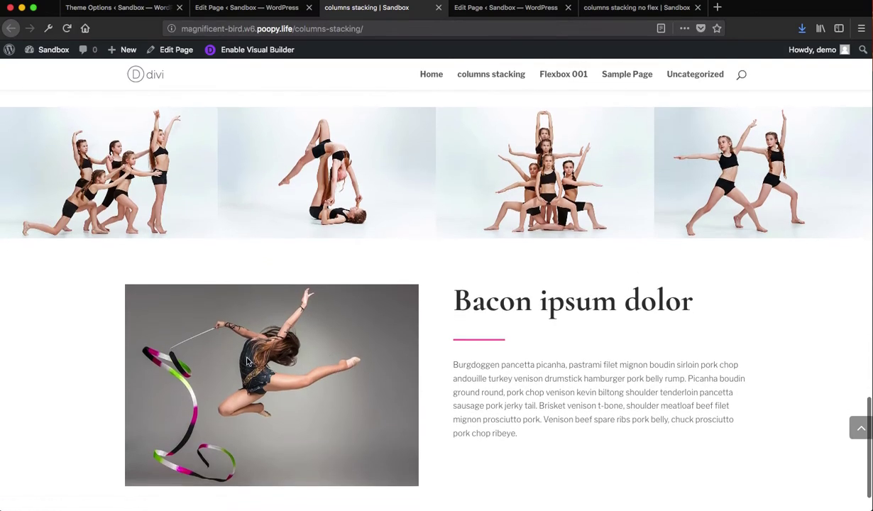
{"action": "scroll", "coordinate": [290, 374], "scroll_direction": "up", "scroll_amount": 5}
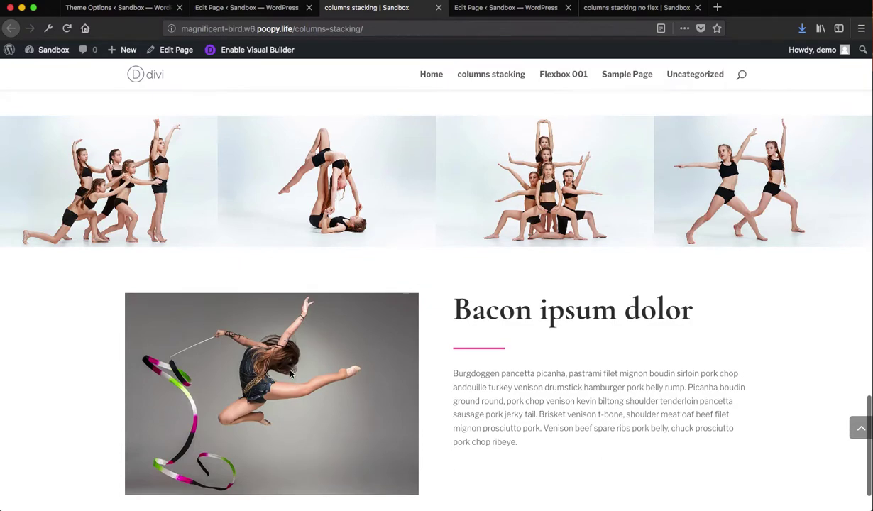
{"action": "scroll", "coordinate": [298, 362], "scroll_direction": "down", "scroll_amount": 6}
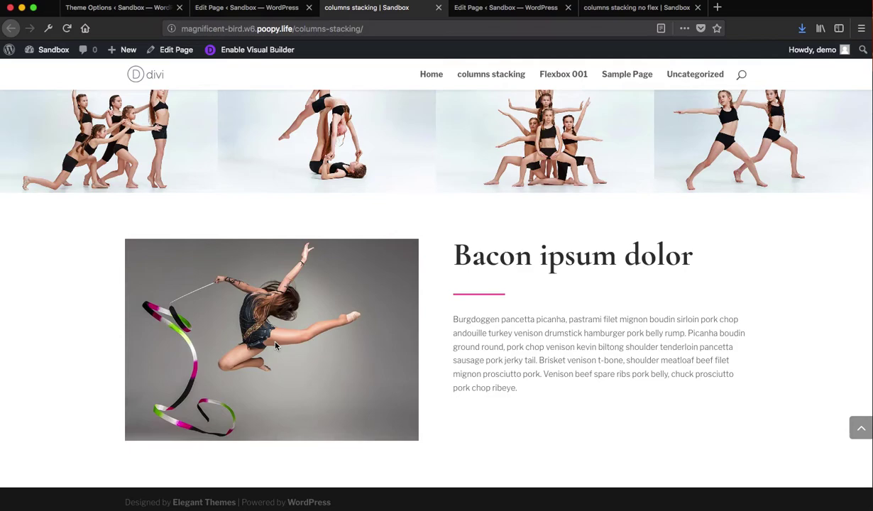
Return to the mobile preview, examine the four-image and image-and-text rows, and view the third of the four images in the lightbox
{"action": "key", "text": "super+grave"}
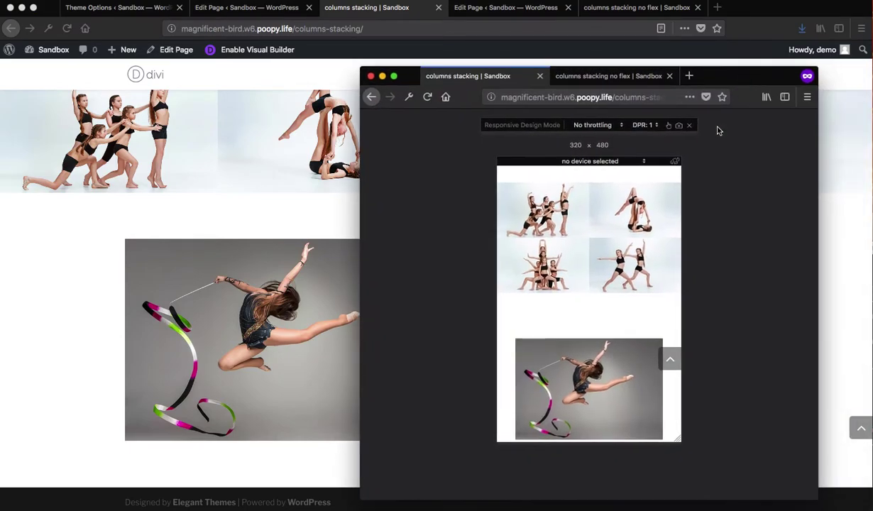
{"action": "scroll", "coordinate": [618, 351], "scroll_direction": "down", "scroll_amount": 2}
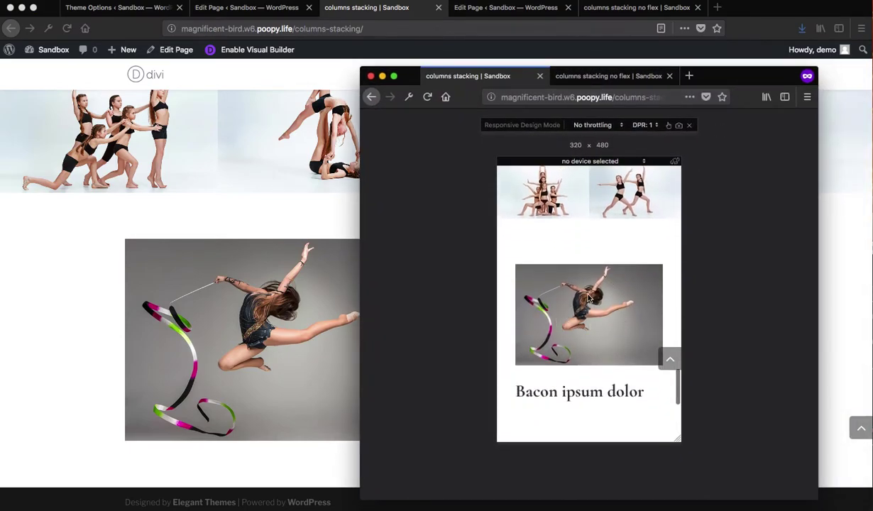
{"action": "scroll", "coordinate": [613, 337], "scroll_direction": "up", "scroll_amount": 3}
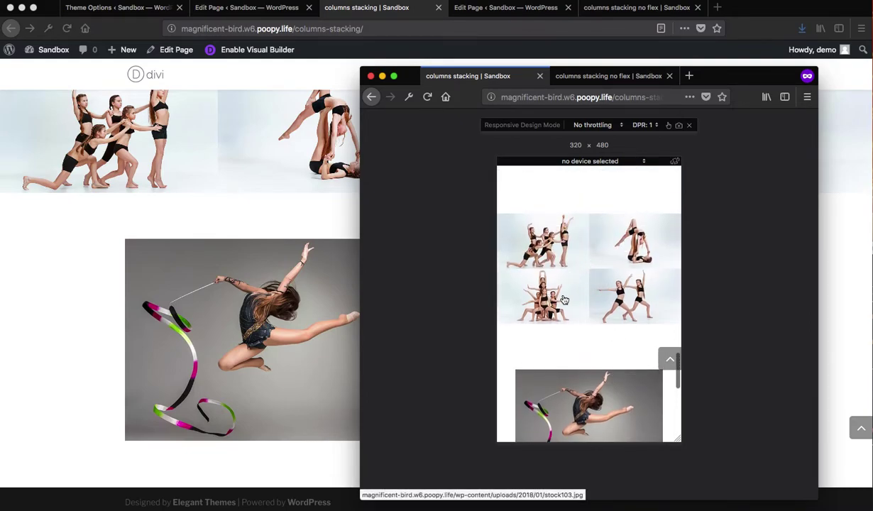
{"action": "left_click", "coordinate": [542, 289]}
{"action": "left_click", "coordinate": [625, 215]}
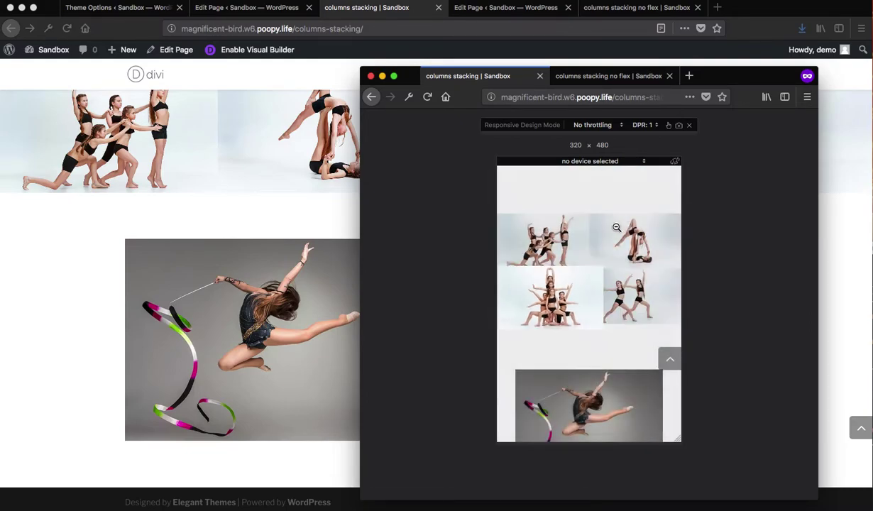
{"action": "scroll", "coordinate": [576, 315], "scroll_direction": "down", "scroll_amount": 8}
{"action": "scroll", "coordinate": [575, 315], "scroll_direction": "up", "scroll_amount": 7}
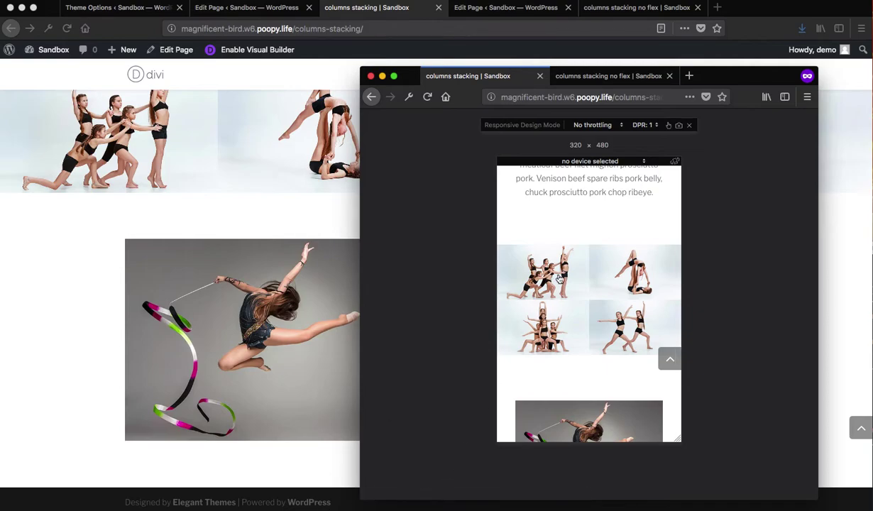
Inspect the first image of the four-image row in the developer tools from the mobile preview
{"action": "right_click", "coordinate": [576, 263]}
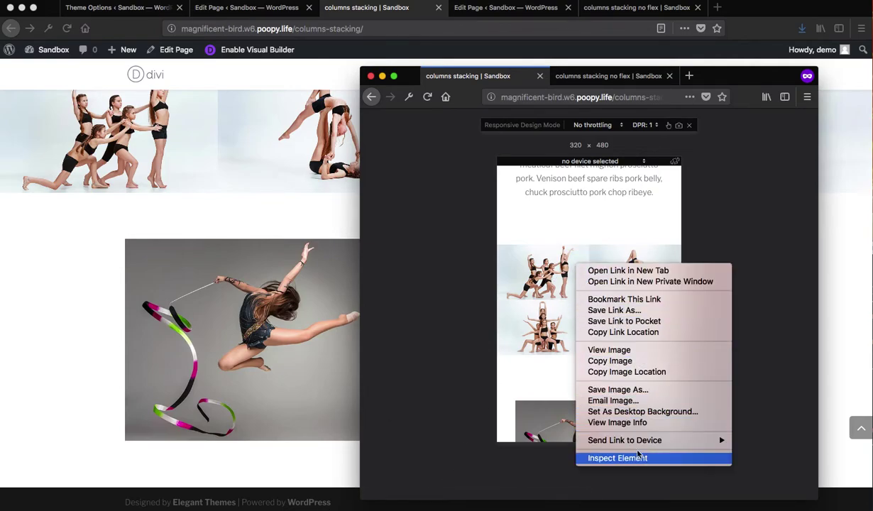
{"action": "left_click", "coordinate": [614, 457]}
{"action": "left_click_drag", "start_coordinate": [476, 323], "coordinate": [482, 286]}
{"action": "scroll", "coordinate": [269, 419], "scroll_direction": "down", "scroll_amount": 2}
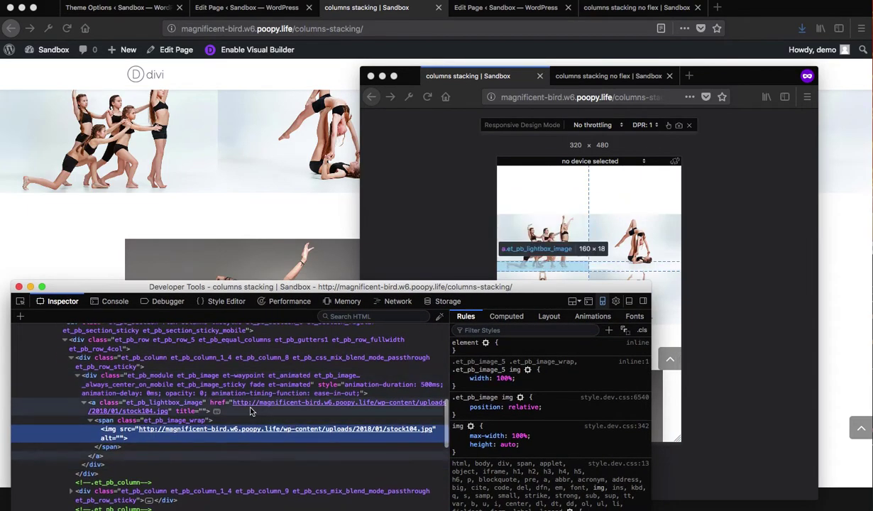
Inspect the CSS rules of the four-image row's first column, its row and its section in the developer tools
{"action": "left_click", "coordinate": [259, 363]}
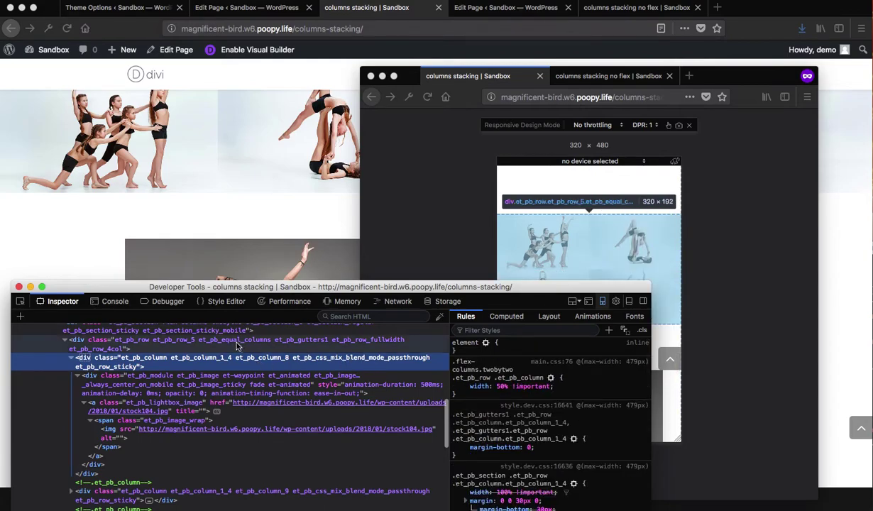
{"action": "left_click", "coordinate": [238, 346]}
{"action": "scroll", "coordinate": [220, 355], "scroll_direction": "up", "scroll_amount": 1}
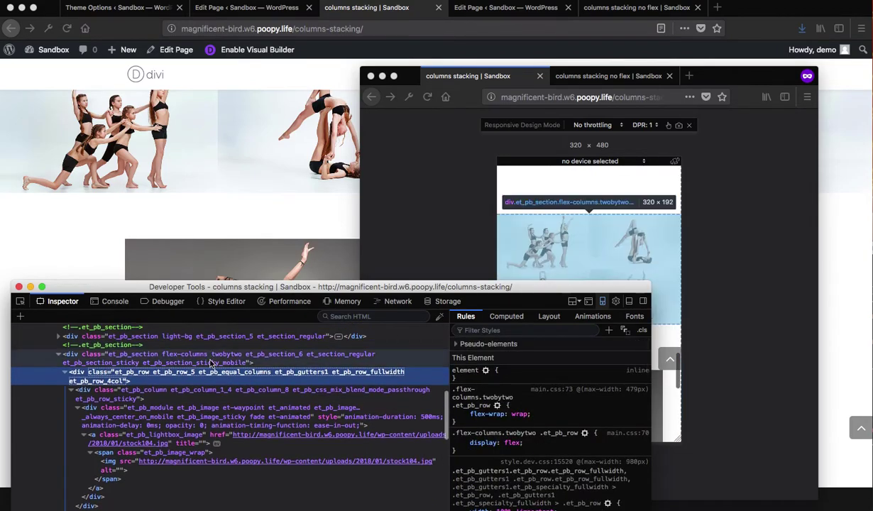
{"action": "left_click", "coordinate": [208, 360]}
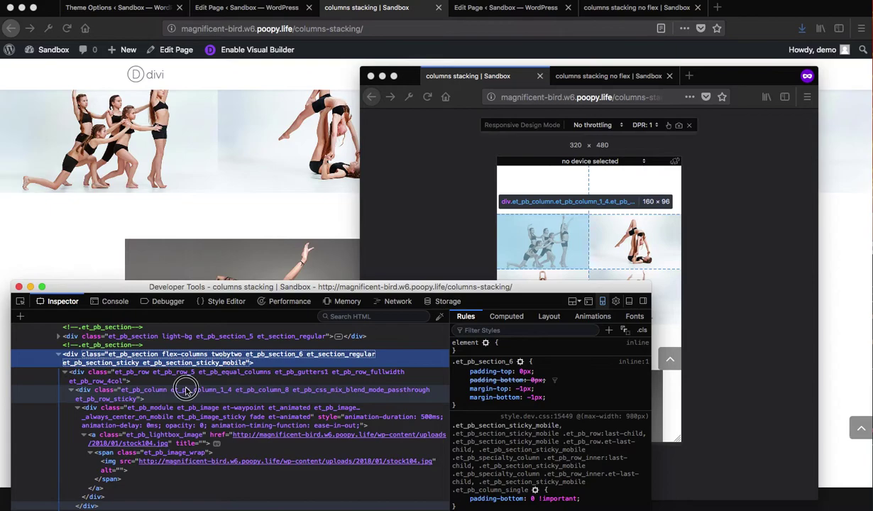
{"action": "left_click", "coordinate": [185, 389]}
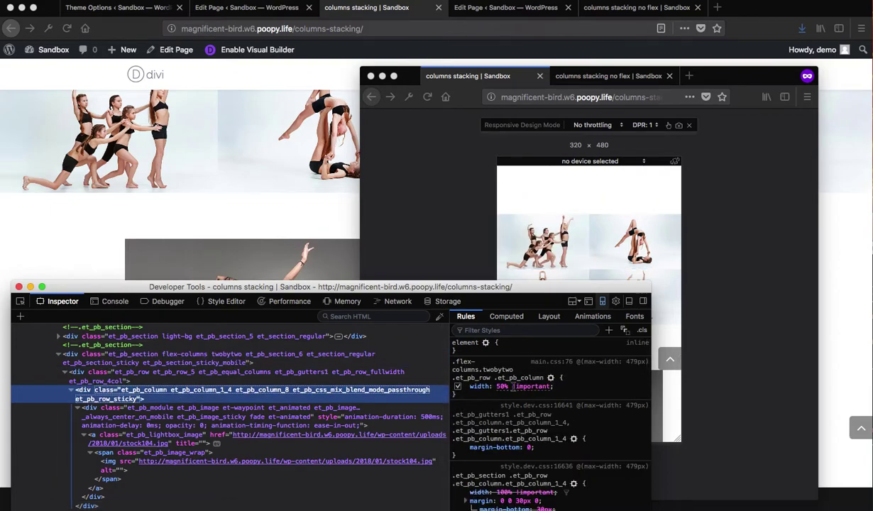
{"action": "left_click", "coordinate": [332, 374]}
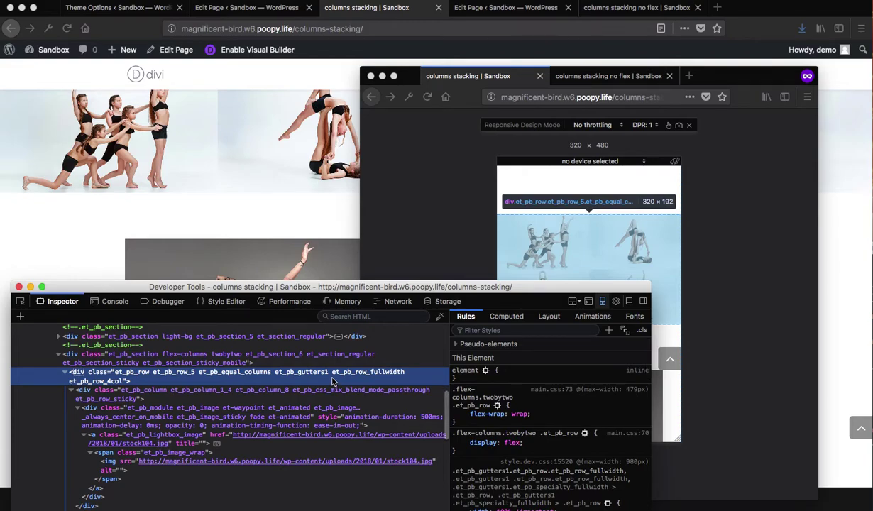
{"action": "scroll", "coordinate": [547, 404], "scroll_direction": "down", "scroll_amount": 2}
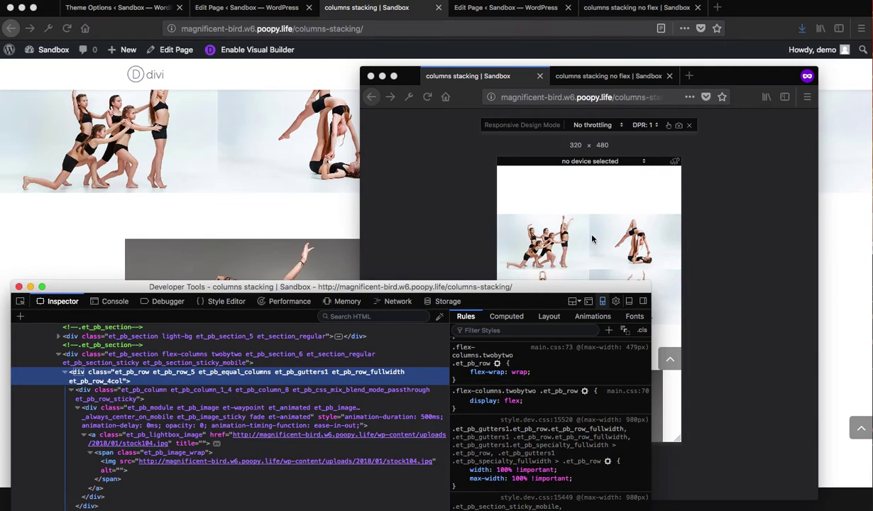
Return to the mobile preview and examine the four-image, three-image and two-image rows
{"action": "left_click", "coordinate": [514, 228]}
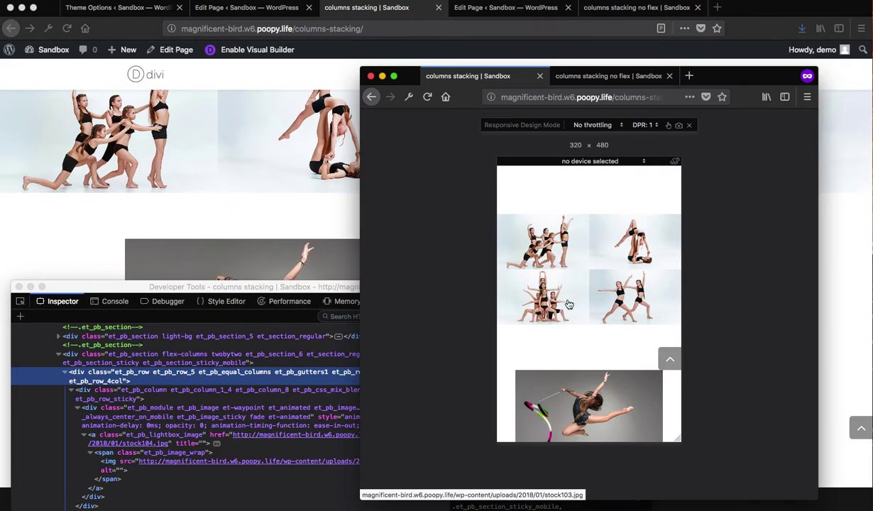
{"action": "scroll", "coordinate": [576, 314], "scroll_direction": "down", "scroll_amount": 10}
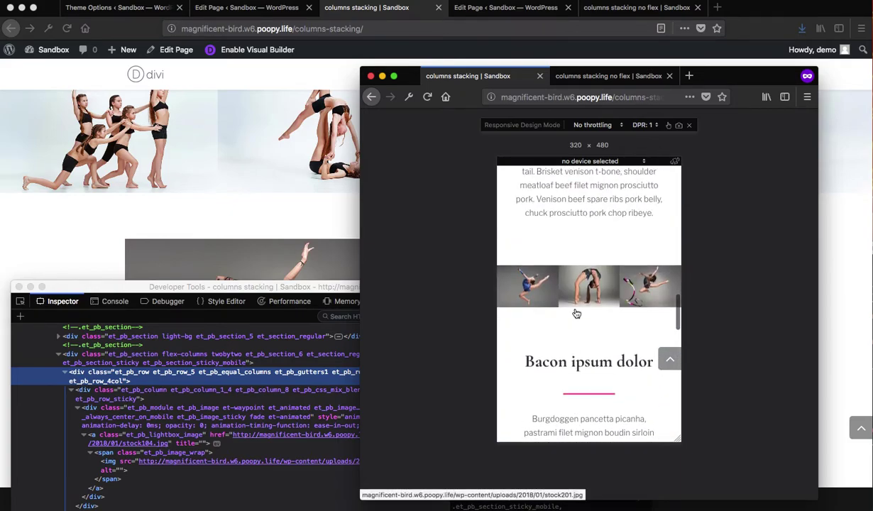
{"action": "scroll", "coordinate": [583, 312], "scroll_direction": "up", "scroll_amount": 5}
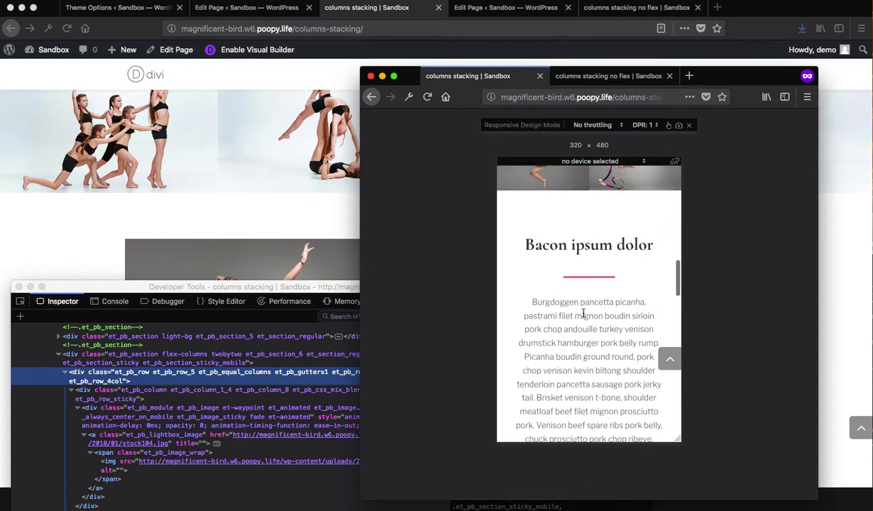
{"action": "scroll", "coordinate": [583, 283], "scroll_direction": "down", "scroll_amount": 5}
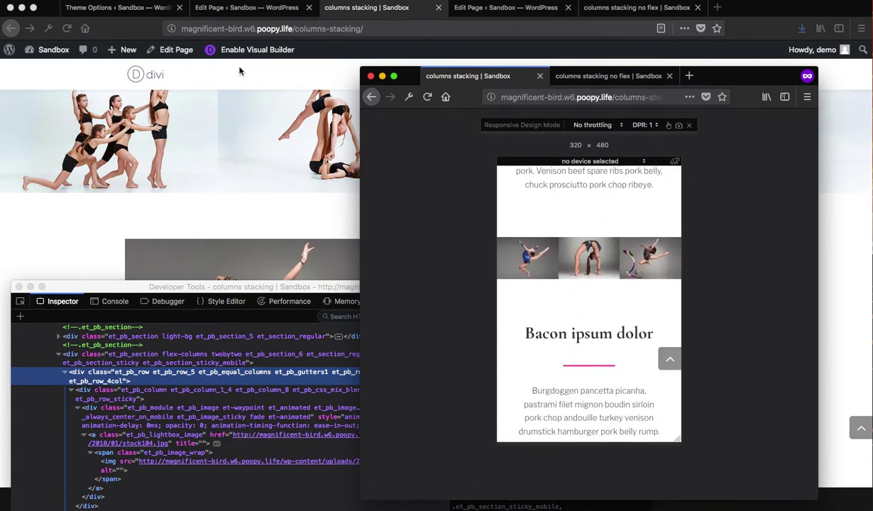
Switch to the page editor, leave the image settings, and check the CSS class of the two-image section
{"action": "left_click", "coordinate": [258, 9]}
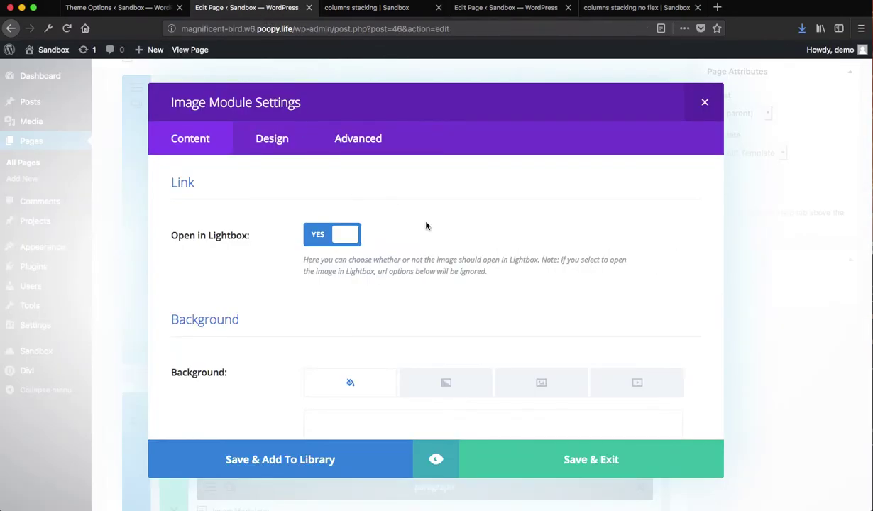
{"action": "left_click", "coordinate": [707, 101]}
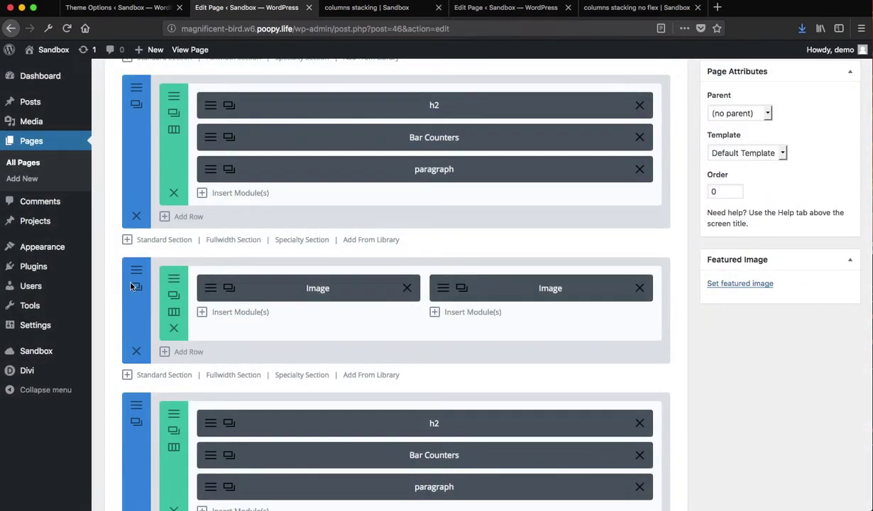
{"action": "left_click", "coordinate": [137, 271]}
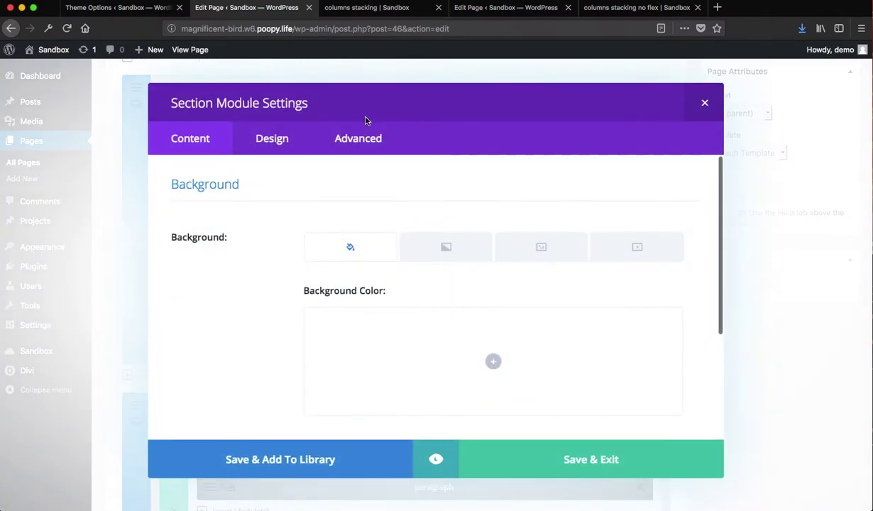
{"action": "triple_click", "coordinate": [362, 277]}
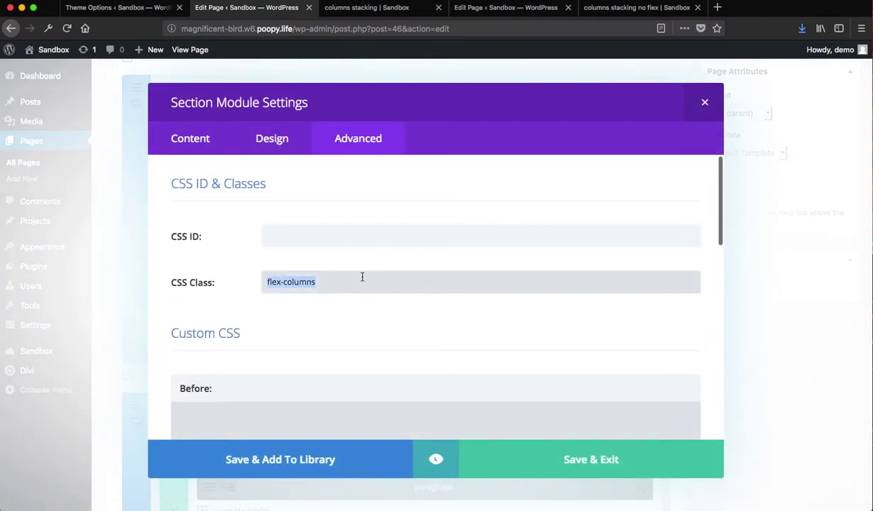
{"action": "left_click", "coordinate": [706, 101]}
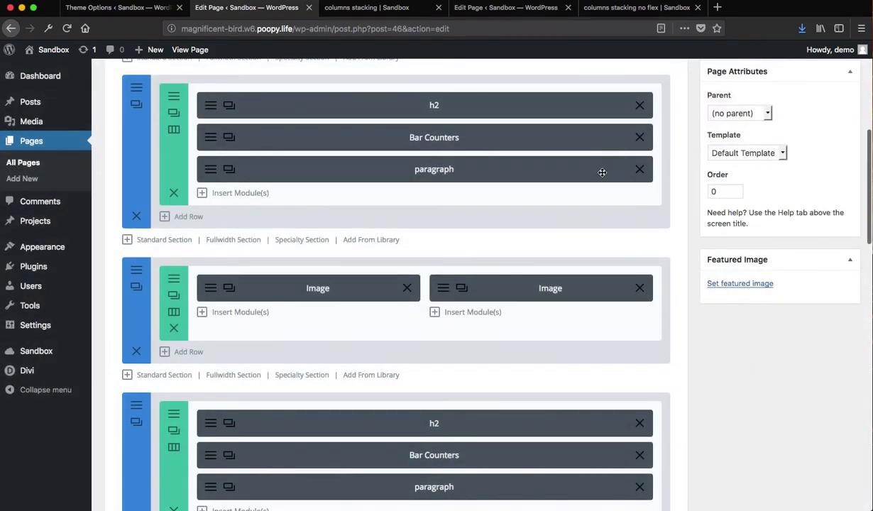
Check the CSS classes in the four-image section's advanced settings, then close the settings without changes
{"action": "scroll", "coordinate": [599, 178], "scroll_direction": "down", "scroll_amount": 10}
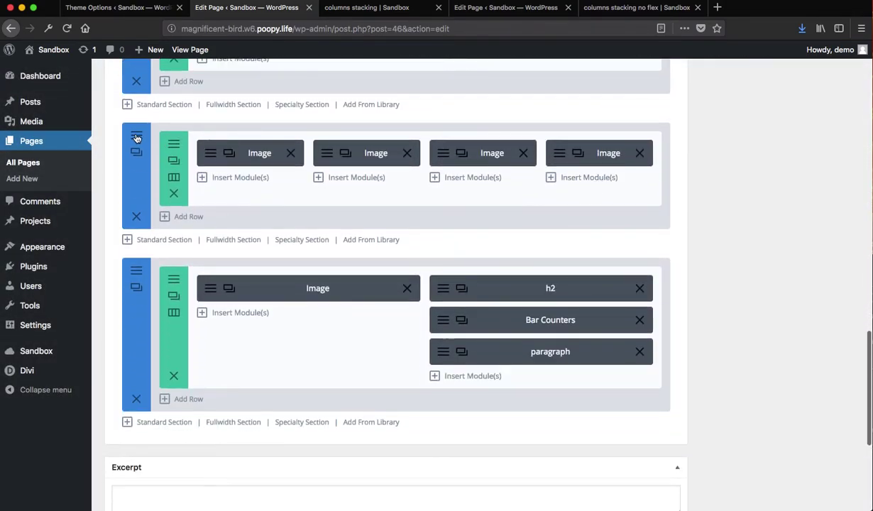
{"action": "left_click", "coordinate": [137, 138]}
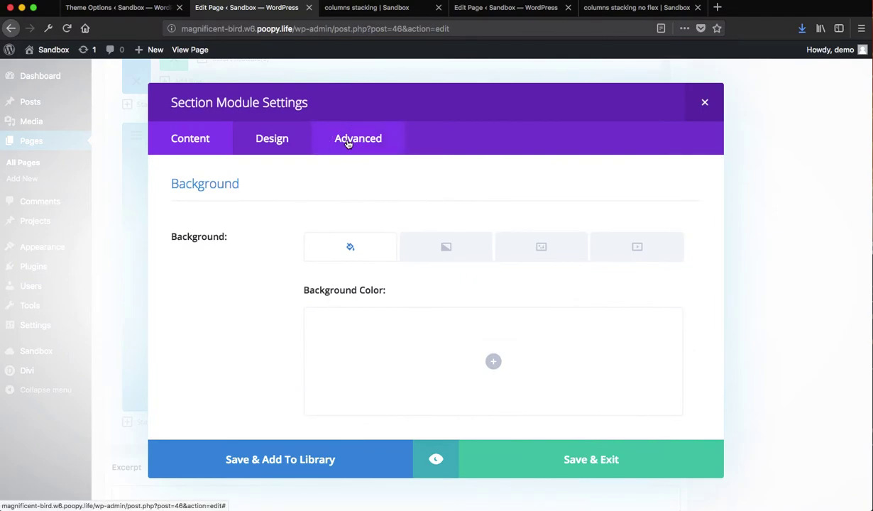
{"action": "left_click", "coordinate": [348, 141]}
{"action": "double_click", "coordinate": [329, 284]}
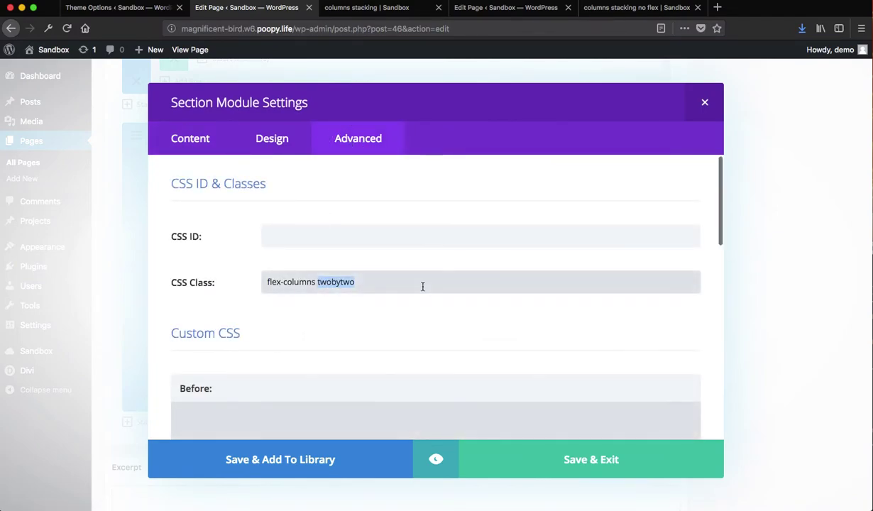
{"action": "left_click", "coordinate": [423, 306]}
{"action": "left_click", "coordinate": [694, 104]}
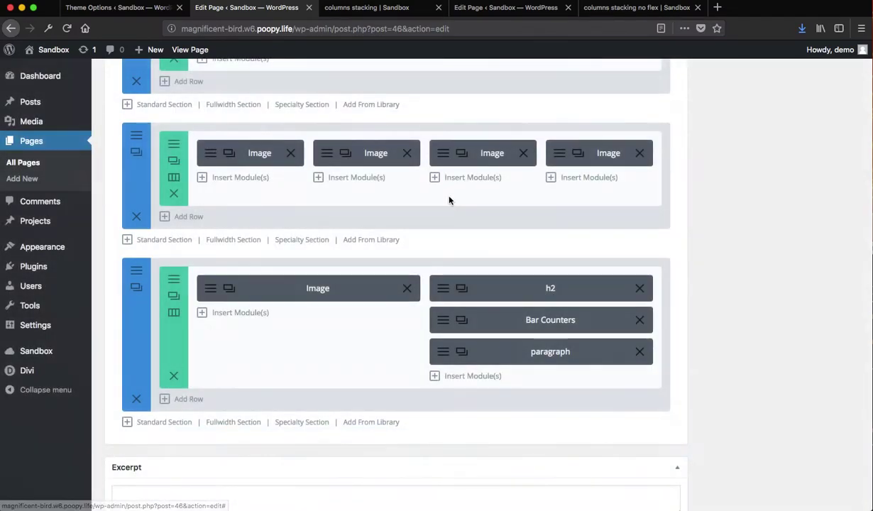
Examine the four-image row's design settings for full width, gutter width and equalized column heights, and close them
{"action": "left_click", "coordinate": [183, 138]}
{"action": "left_click", "coordinate": [249, 140]}
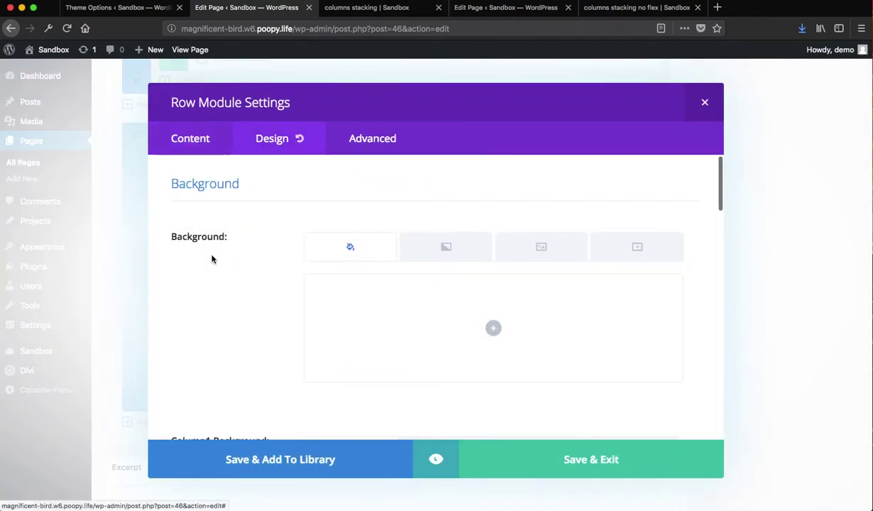
{"action": "scroll", "coordinate": [214, 280], "scroll_direction": "down", "scroll_amount": 5}
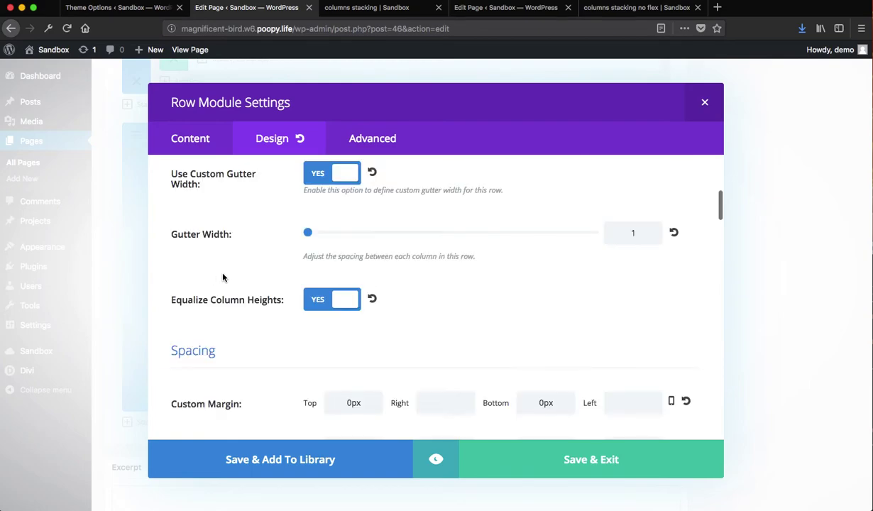
{"action": "scroll", "coordinate": [224, 275], "scroll_direction": "up", "scroll_amount": 4}
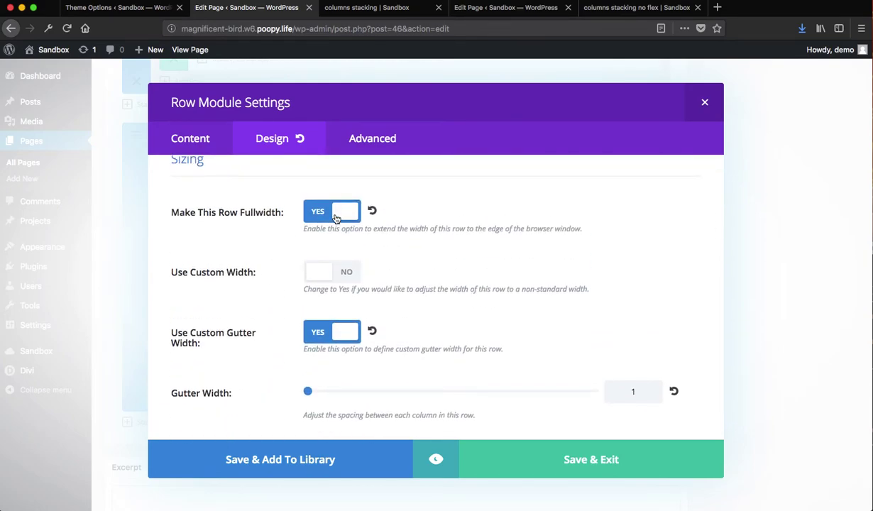
{"action": "scroll", "coordinate": [293, 317], "scroll_direction": "down", "scroll_amount": 2}
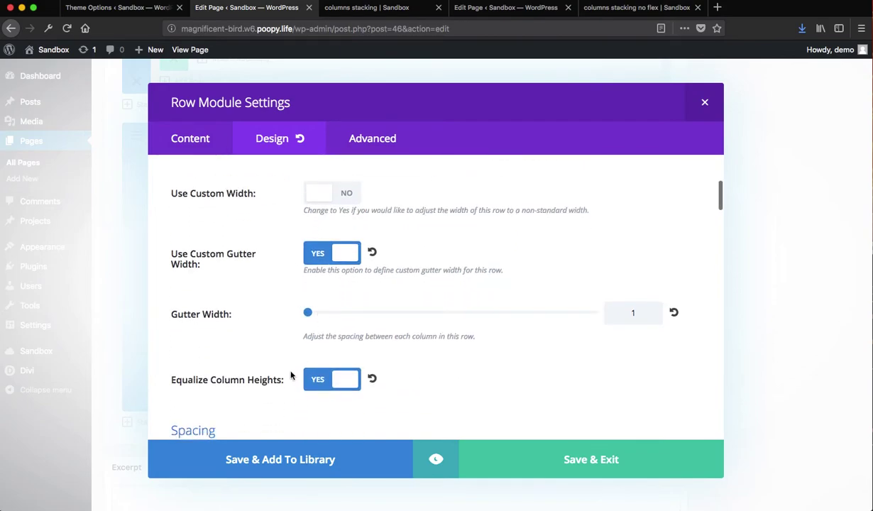
{"action": "left_click", "coordinate": [693, 110]}
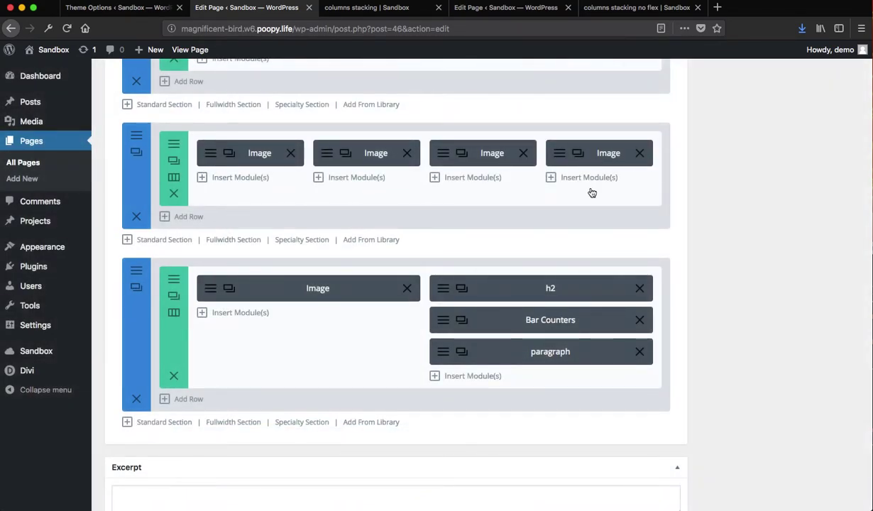
Examine the three-image row's sizing, margin and padding settings, then save and exit the row settings
{"action": "scroll", "coordinate": [592, 190], "scroll_direction": "up", "scroll_amount": 4}
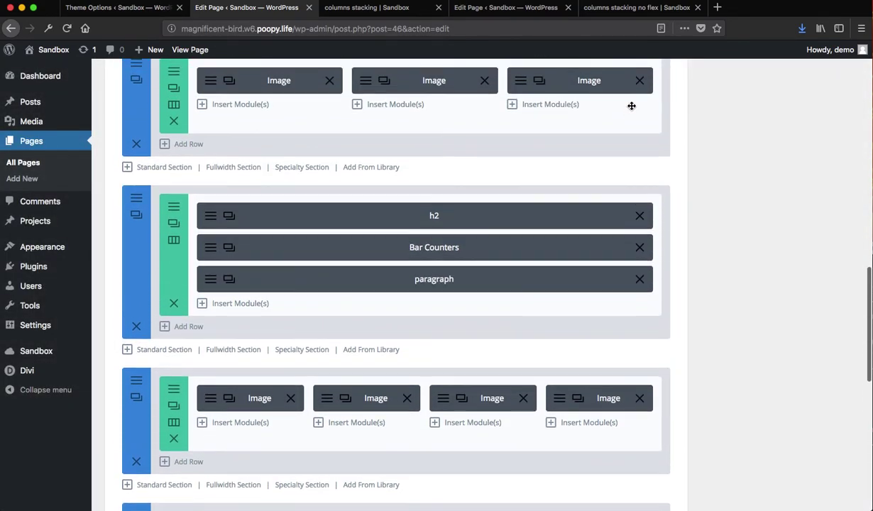
{"action": "scroll", "coordinate": [630, 106], "scroll_direction": "up", "scroll_amount": 1}
{"action": "left_click", "coordinate": [178, 86]}
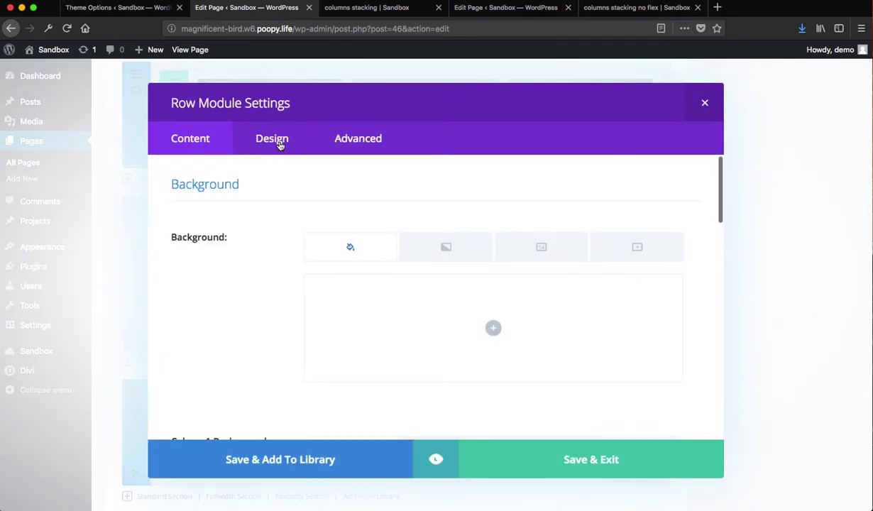
{"action": "left_click", "coordinate": [280, 144]}
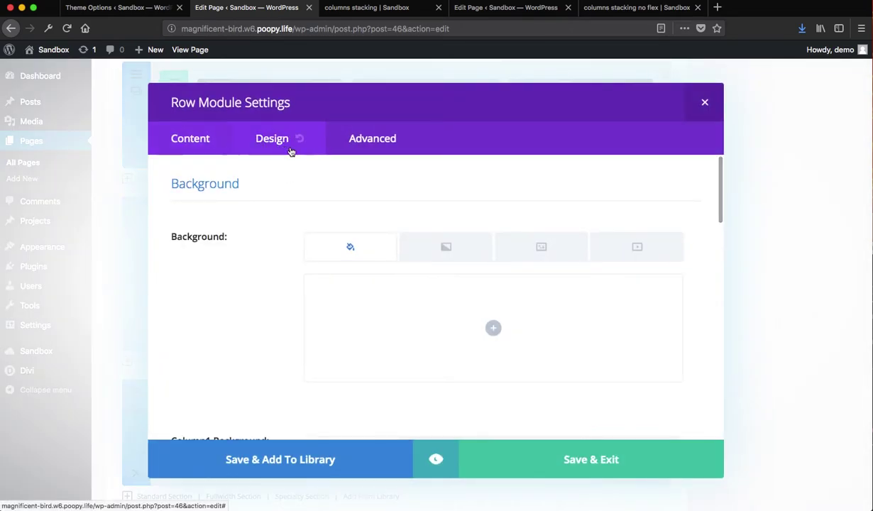
{"action": "scroll", "coordinate": [261, 241], "scroll_direction": "down", "scroll_amount": 6}
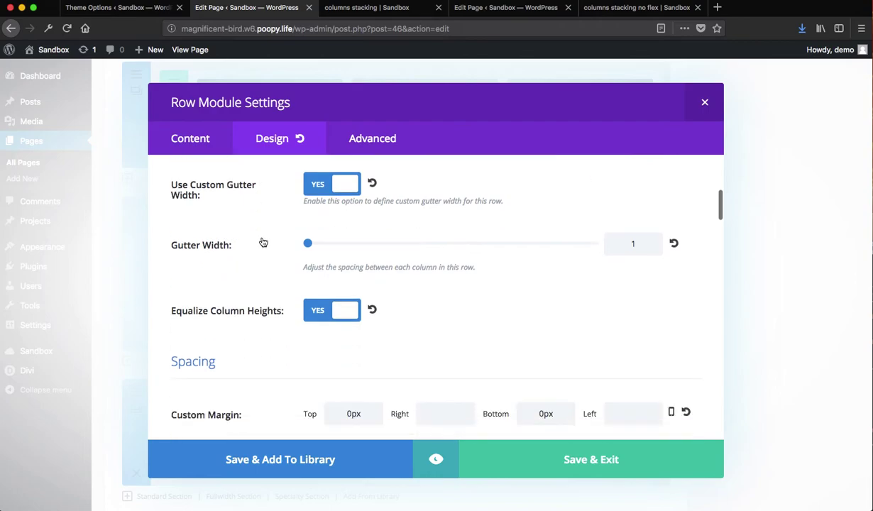
{"action": "scroll", "coordinate": [284, 176], "scroll_direction": "up", "scroll_amount": 2}
{"action": "scroll", "coordinate": [285, 176], "scroll_direction": "up", "scroll_amount": 4}
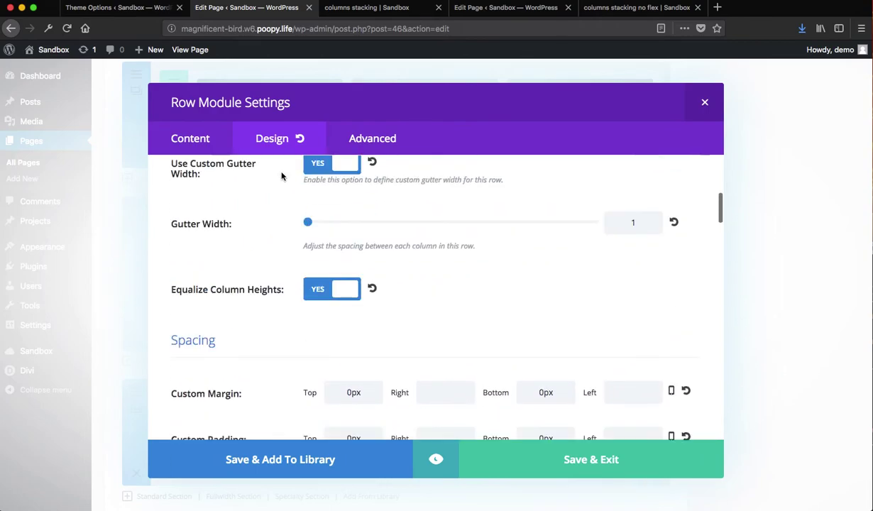
{"action": "scroll", "coordinate": [307, 282], "scroll_direction": "down", "scroll_amount": 1}
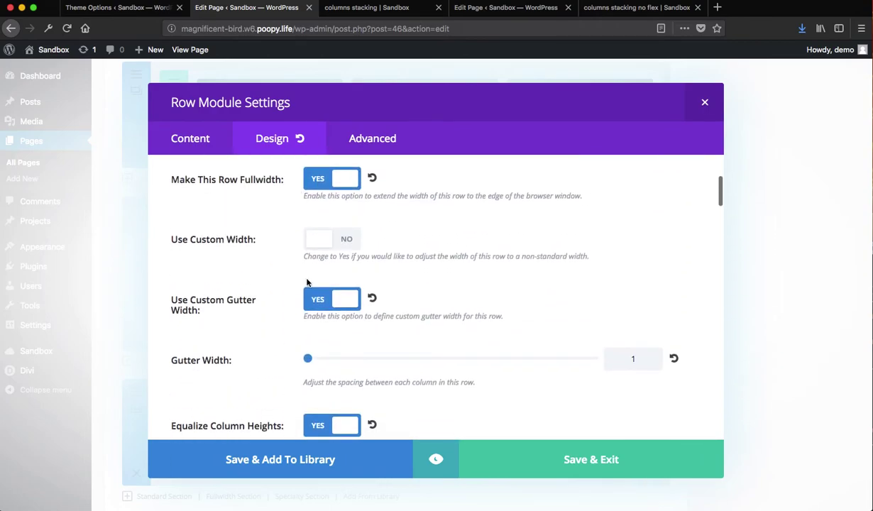
{"action": "scroll", "coordinate": [316, 295], "scroll_direction": "down", "scroll_amount": 3}
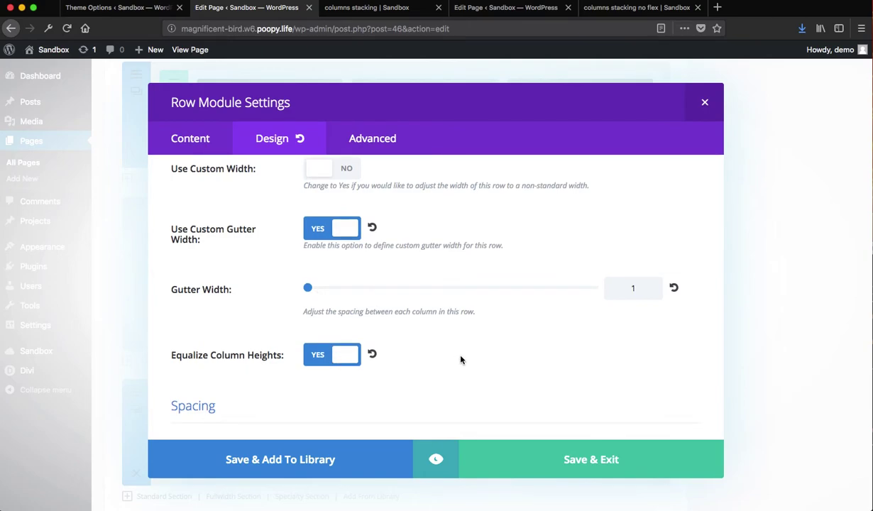
{"action": "scroll", "coordinate": [458, 358], "scroll_direction": "down", "scroll_amount": 5}
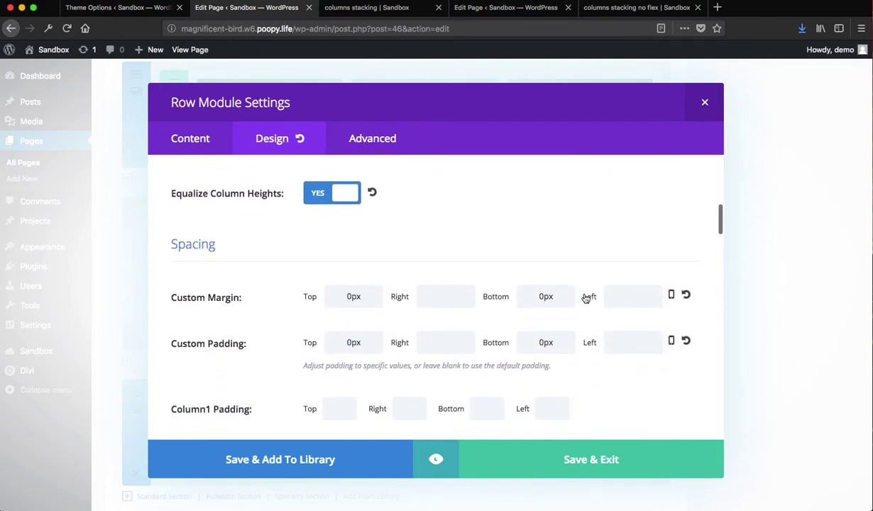
{"action": "left_click", "coordinate": [646, 460]}
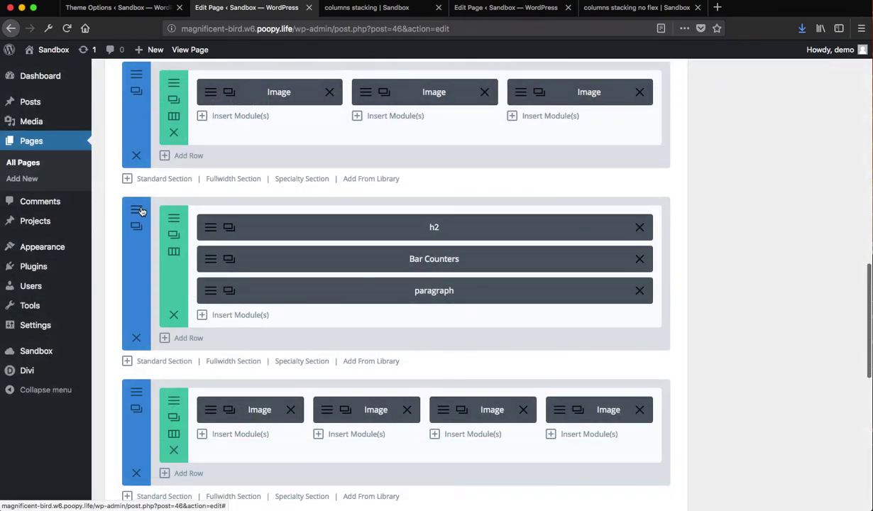
Look over the upper sections in the page editor and return to the published "columns stacking" page
{"action": "scroll", "coordinate": [213, 210], "scroll_direction": "up", "scroll_amount": 4}
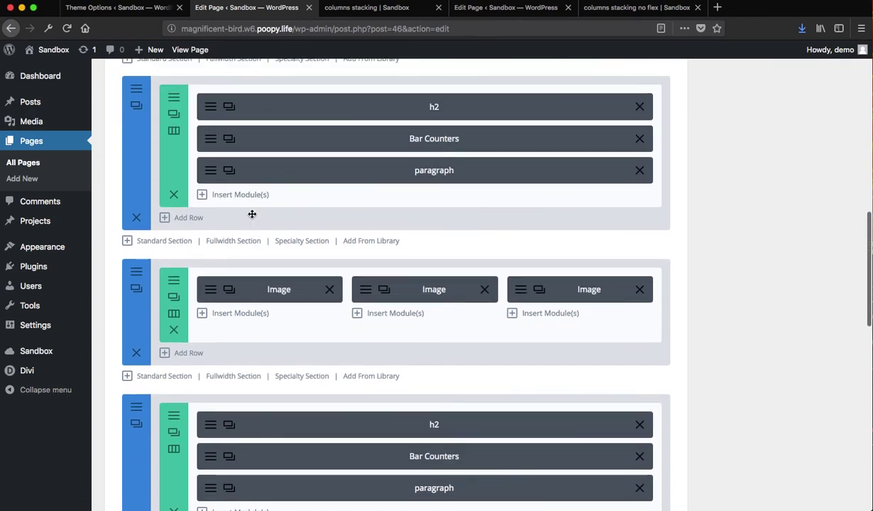
{"action": "scroll", "coordinate": [490, 81], "scroll_direction": "up", "scroll_amount": 2}
{"action": "left_click", "coordinate": [390, 8]}
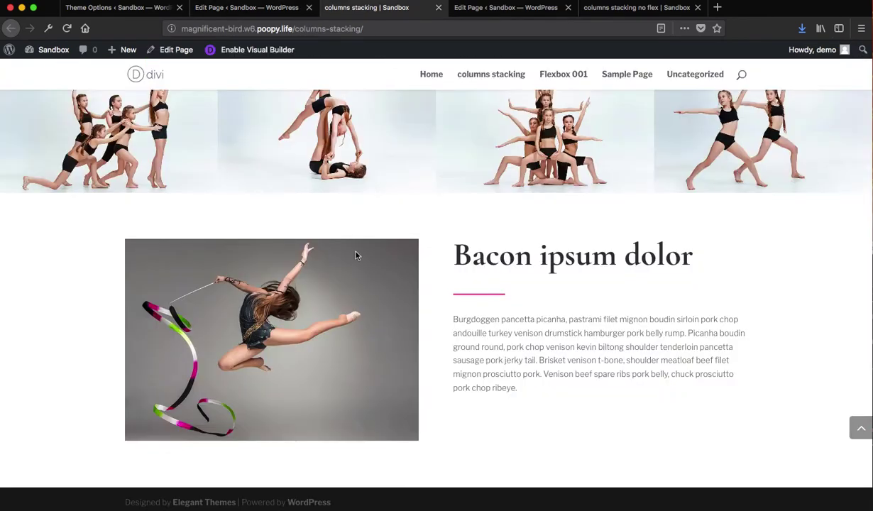
Look over the four-, three- and two-image rows at desktop width on the published "columns stacking" page
{"action": "scroll", "coordinate": [709, 198], "scroll_direction": "up", "scroll_amount": 3}
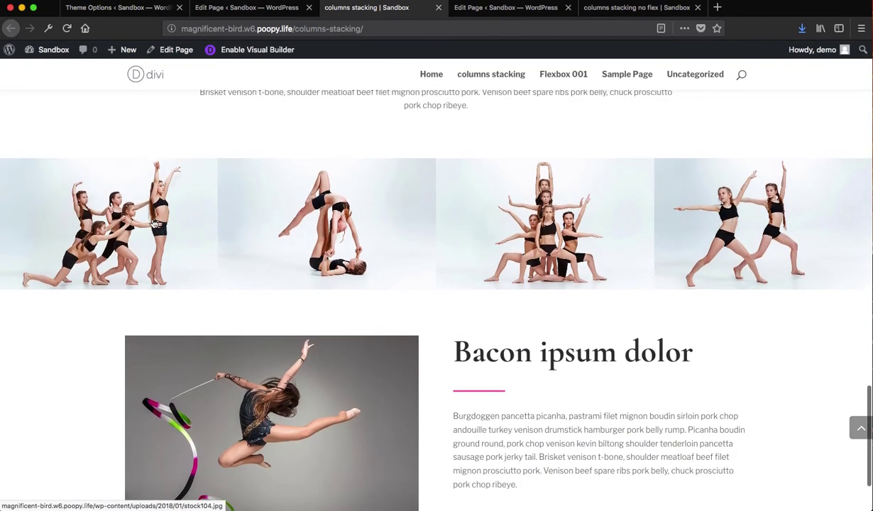
{"action": "scroll", "coordinate": [339, 232], "scroll_direction": "up", "scroll_amount": 3}
{"action": "scroll", "coordinate": [349, 238], "scroll_direction": "up", "scroll_amount": 10}
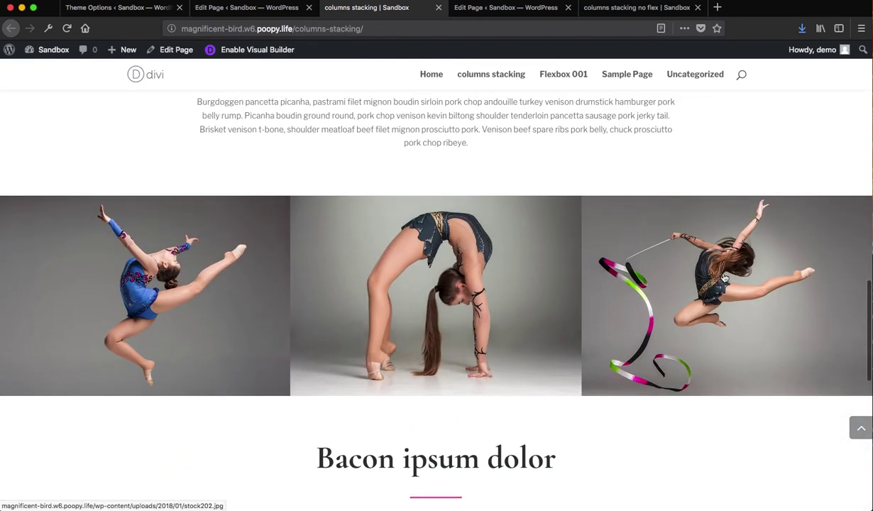
{"action": "scroll", "coordinate": [578, 277], "scroll_direction": "up", "scroll_amount": 7}
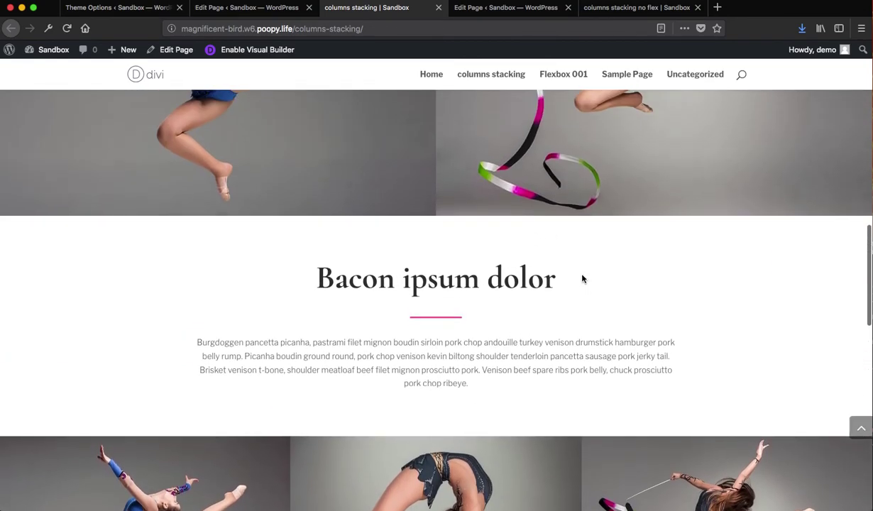
Switch to the browser window with the 320 × 480 responsive preview, enlarge the three-image row's middle image, and close the enlarged view
{"action": "key", "text": "ctrl+Up"}
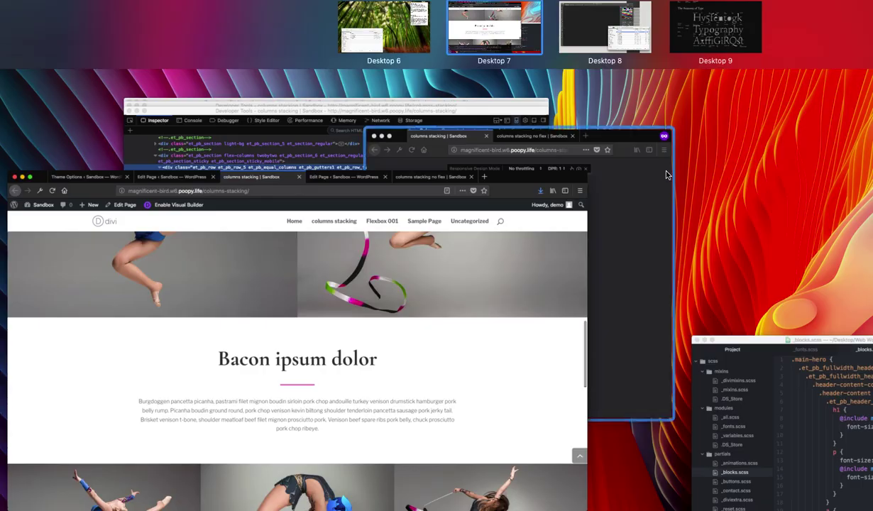
{"action": "left_click", "coordinate": [613, 199]}
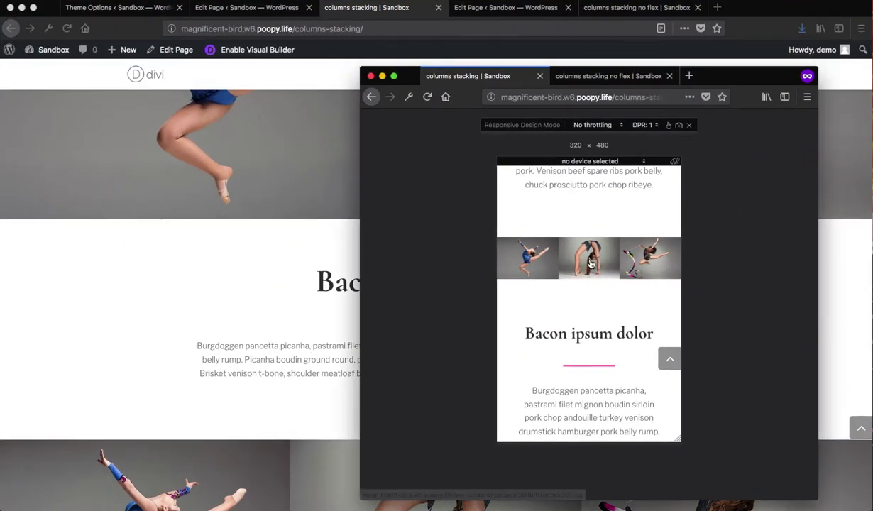
{"action": "left_click", "coordinate": [607, 248]}
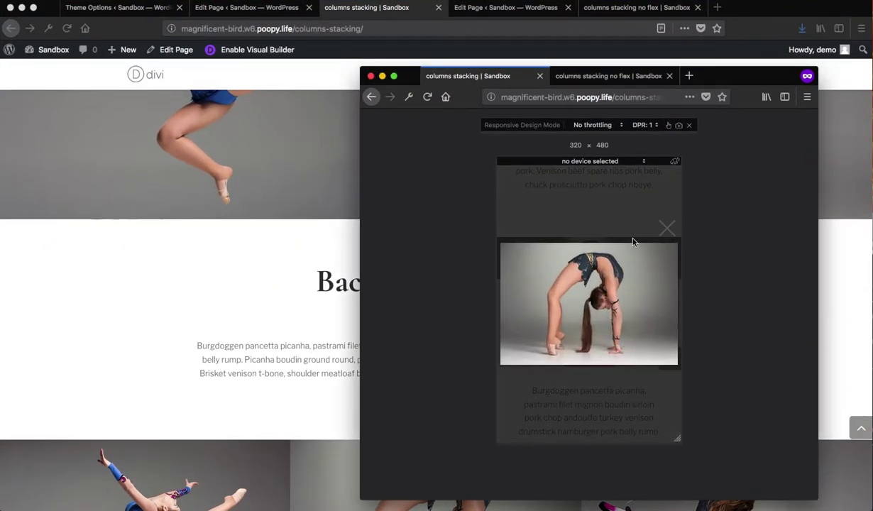
{"action": "left_click", "coordinate": [667, 228]}
Examine how the four-image row's columns stack in the mobile preview
{"action": "scroll", "coordinate": [593, 218], "scroll_direction": "down", "scroll_amount": 5}
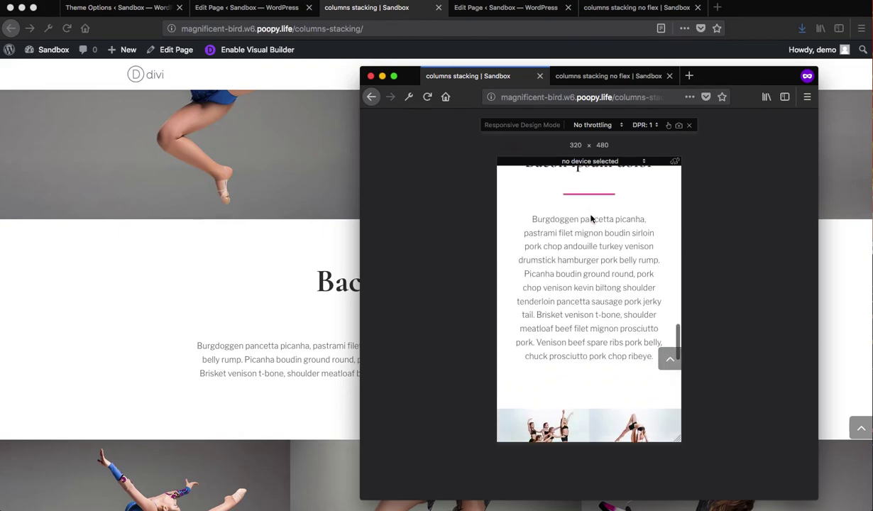
{"action": "scroll", "coordinate": [592, 218], "scroll_direction": "down", "scroll_amount": 5}
{"action": "scroll", "coordinate": [592, 220], "scroll_direction": "up", "scroll_amount": 3}
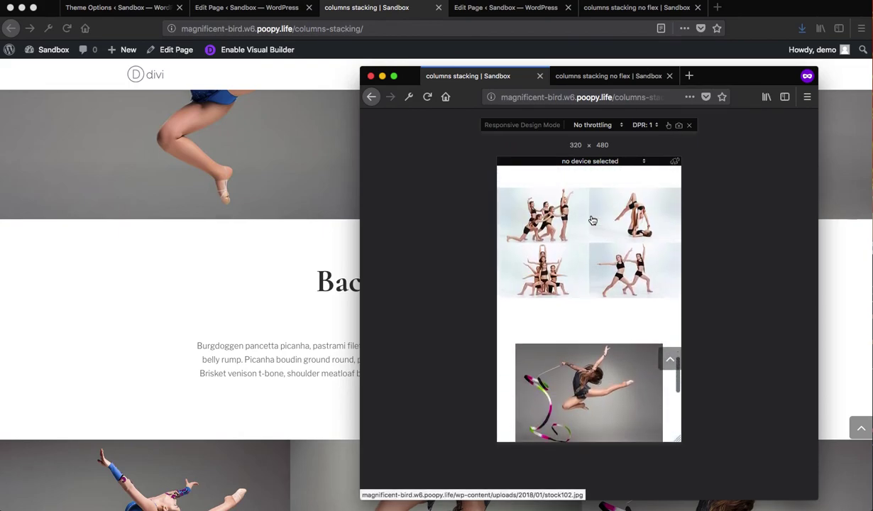